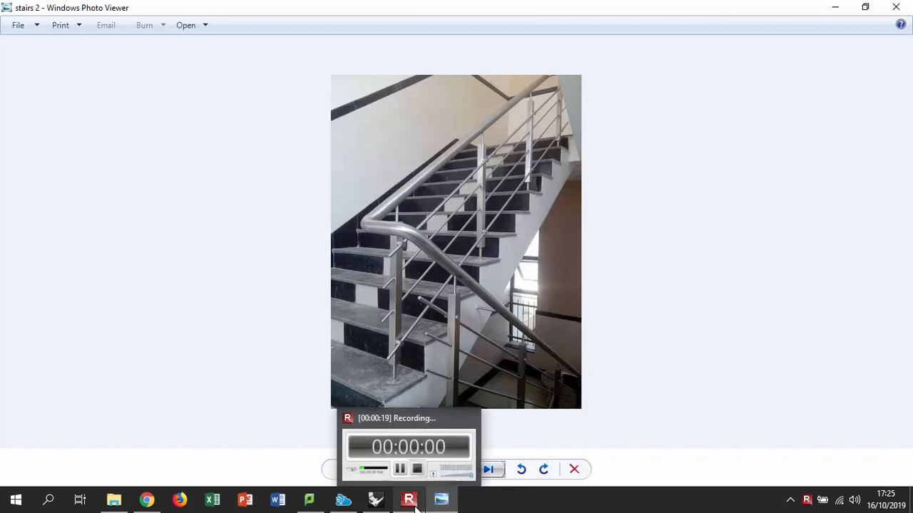
Switch to Rhinoceros and examine the stair flight and its vertical baluster lines in the Front view
mouse_move(461, 505)
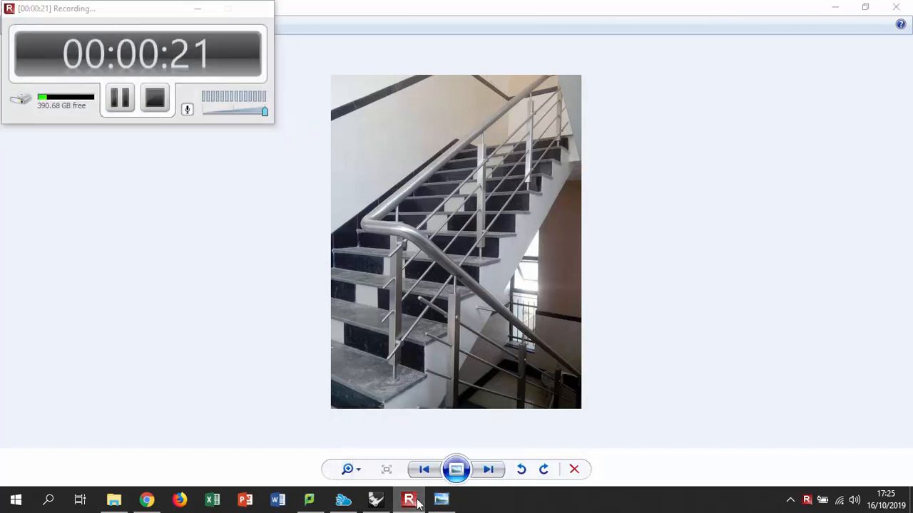
left_click(382, 504)
scroll(184, 366, "up", 6)
scroll(198, 366, "up", 1)
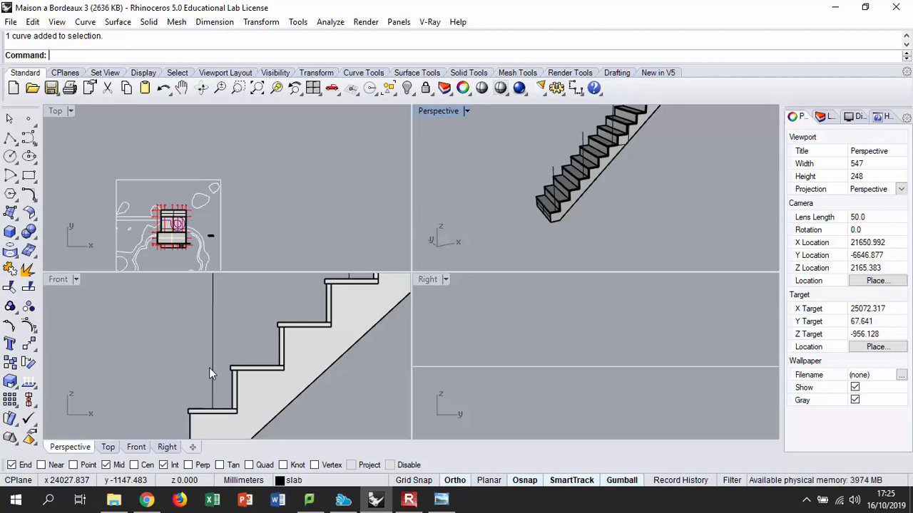
scroll(209, 368, "down", 4)
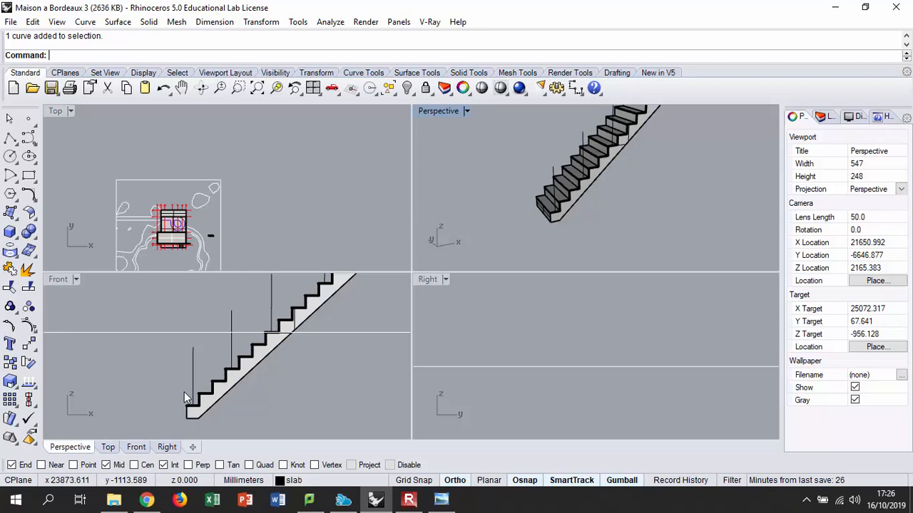
scroll(182, 385, "down", 3)
scroll(182, 385, "up", 4)
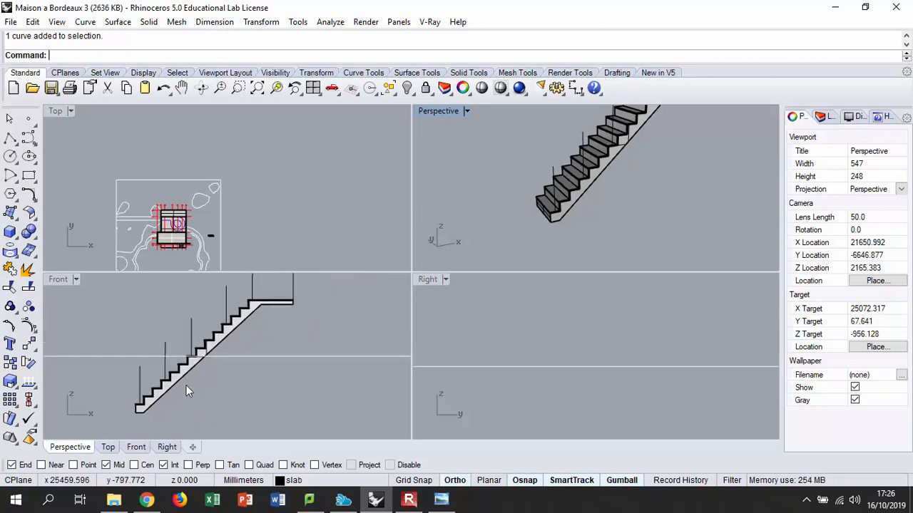
Draw a handrail polyline through the baluster tops, from the lowest baluster up the slope and across to the landing's end
left_click(10, 138)
left_click(107, 333)
scroll(107, 375, "down", 2)
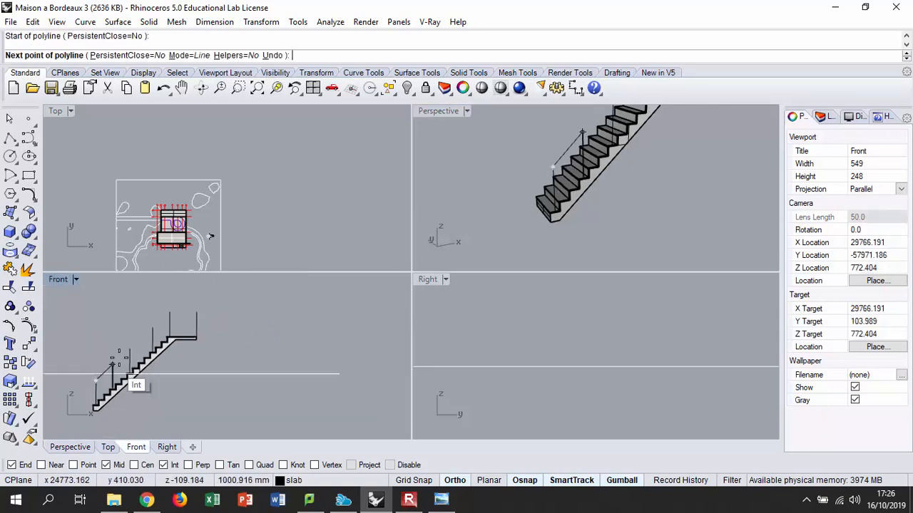
scroll(107, 374, "up", 4)
left_click(189, 300)
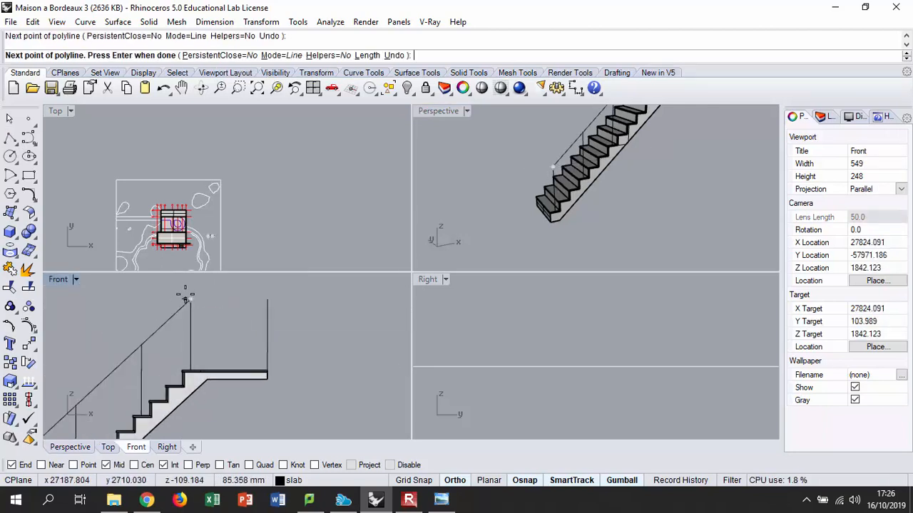
left_click(268, 300)
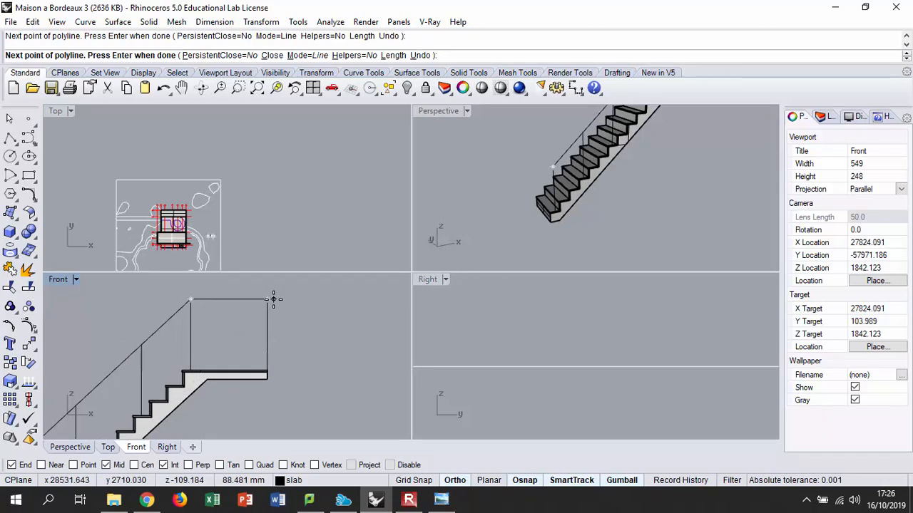
key("Return")
Draw a 200 mm horizontal line outward from the handrail's upper end at the landing
scroll(284, 298, "up", 3)
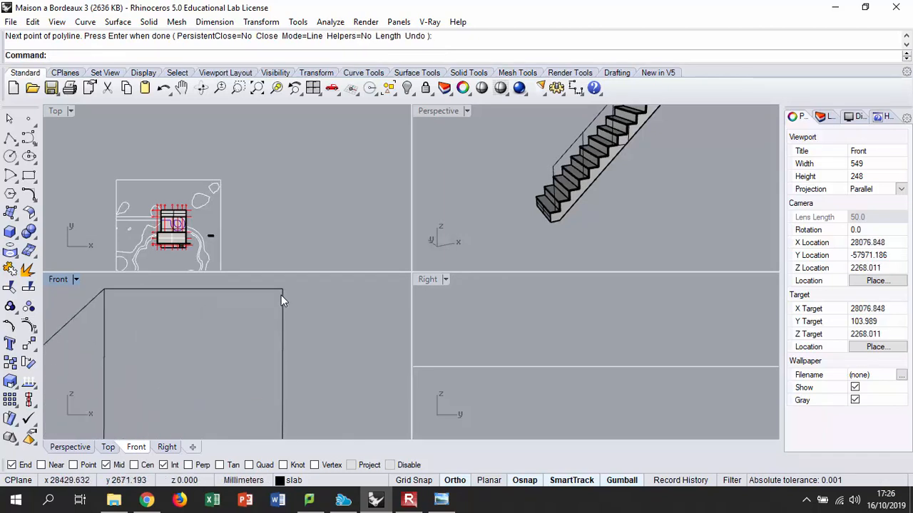
key("Return")
left_click(283, 289)
type("2")
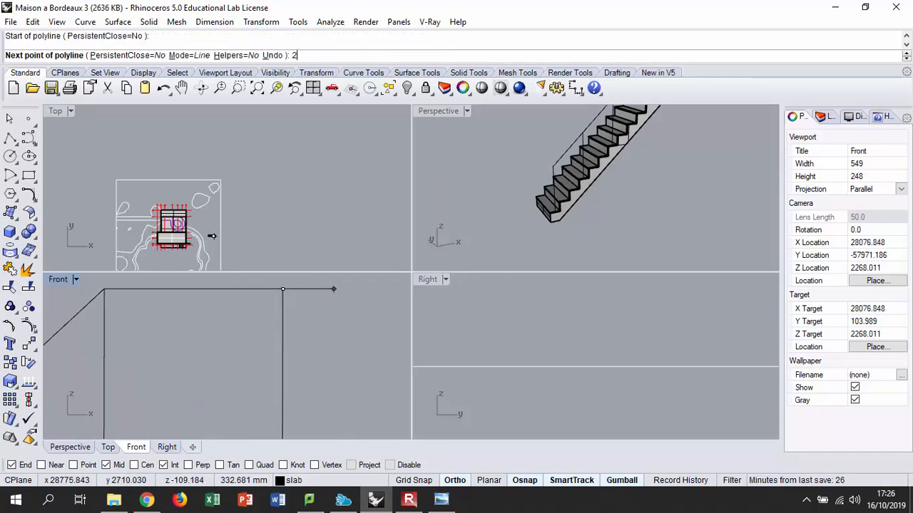
type("00")
key("Return")
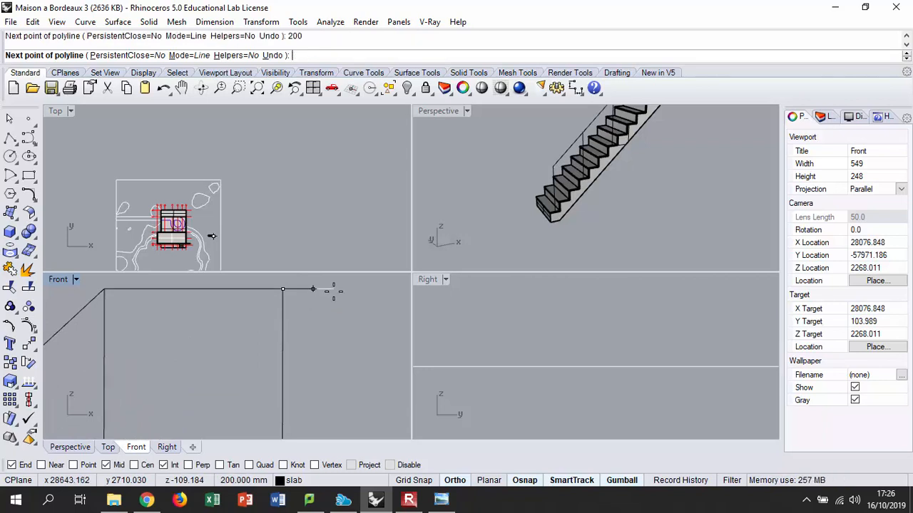
left_click(333, 290)
key("Return")
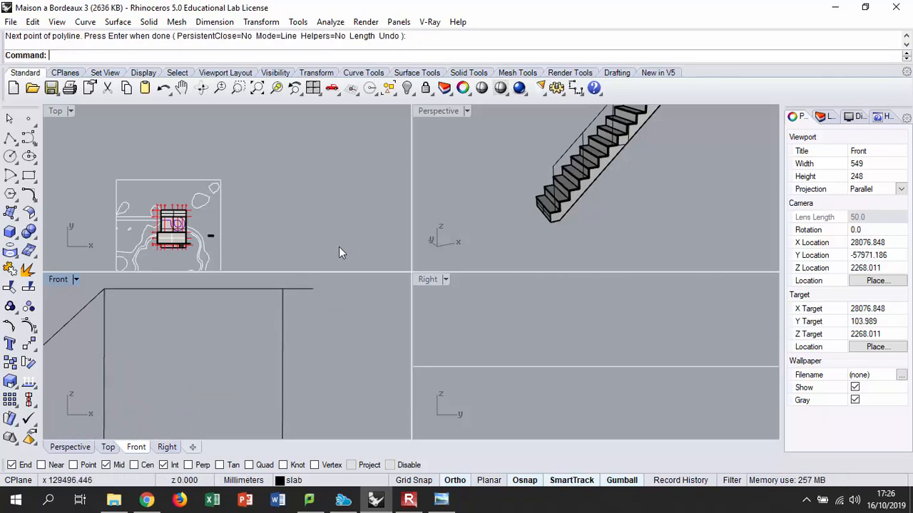
Maximize the Front view and draw a 200 mm line continuing the handrail's slope downward from its lower end
scroll(330, 252, "down", 8)
scroll(297, 317, "up", 7)
double_click(57, 280)
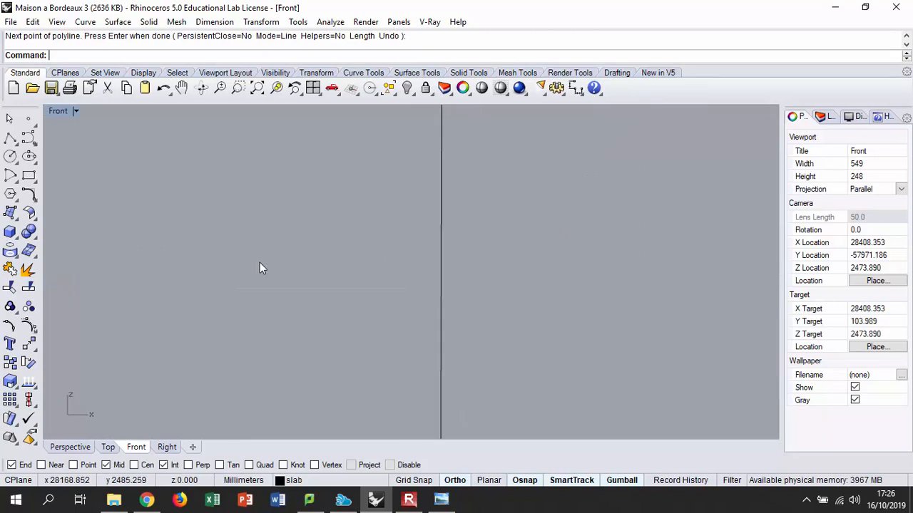
scroll(488, 247, "down", 8)
scroll(309, 350, "up", 8)
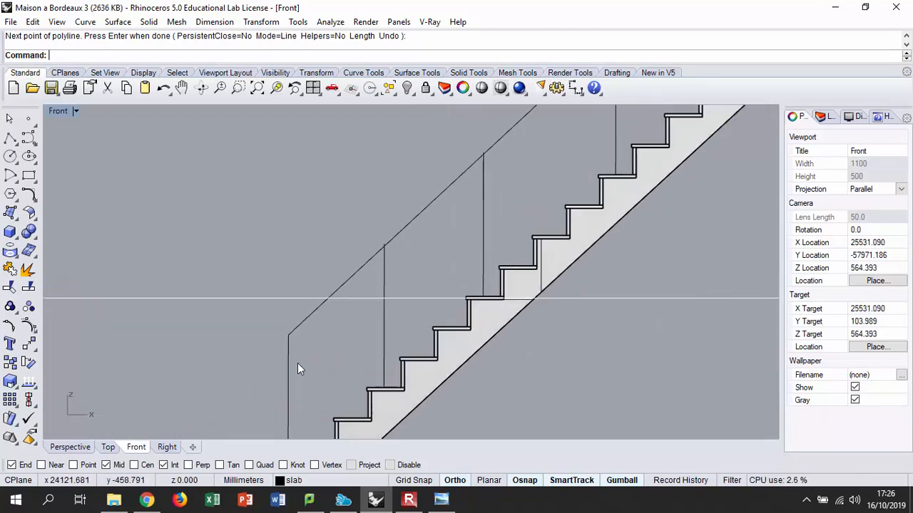
key("Return")
left_click(282, 323)
type("200")
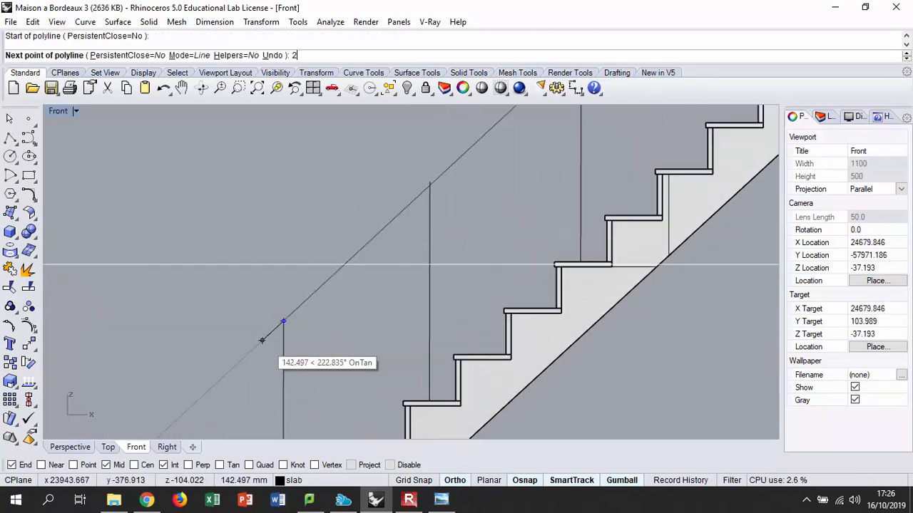
key("Return")
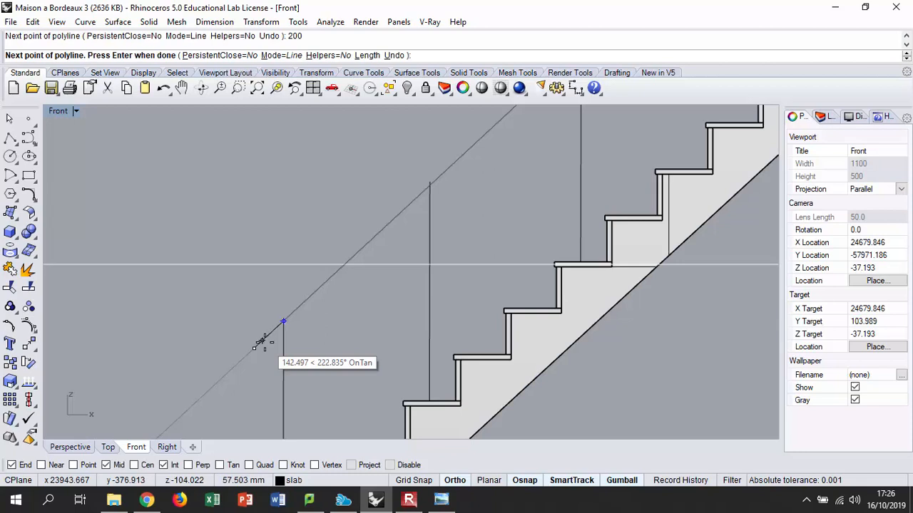
left_click(259, 347)
key("Return")
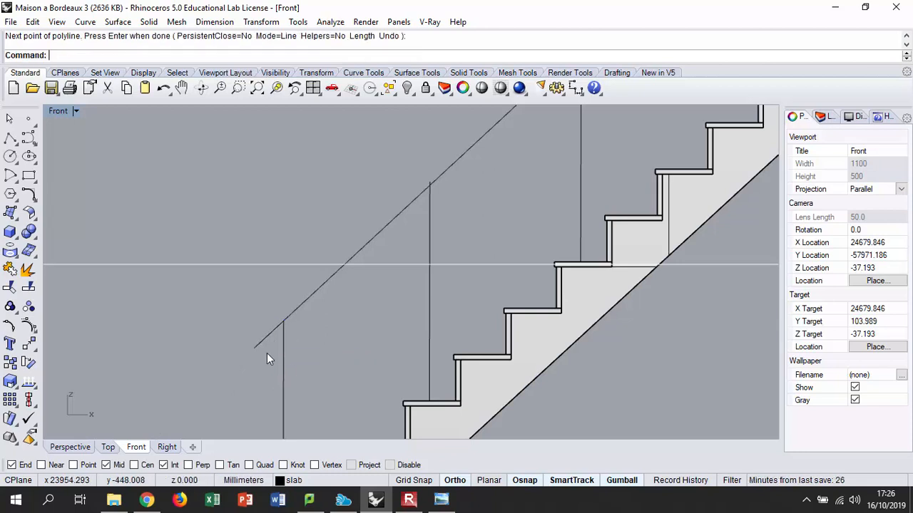
Join the main handrail curve and its two end extensions into a single open curve
left_click(277, 333)
left_click(302, 306, "shift")
scroll(241, 366, "down", 5)
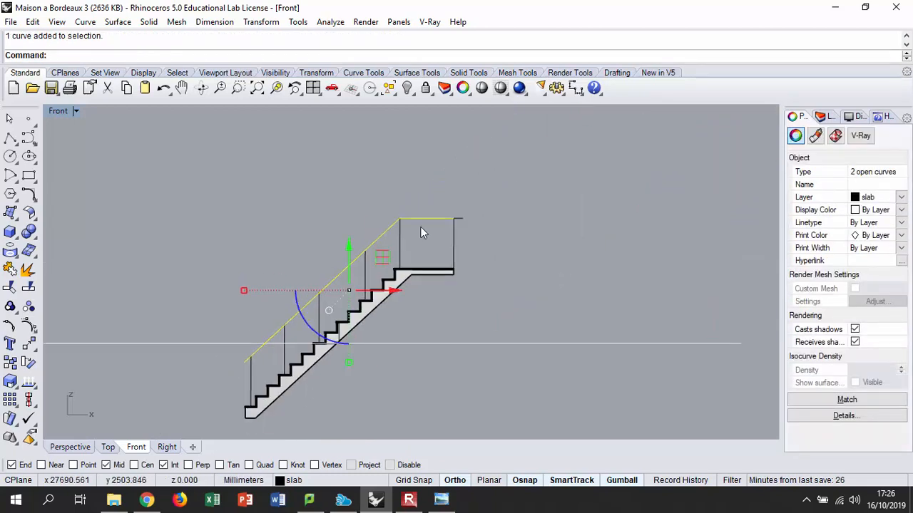
scroll(400, 242, "up", 3)
left_click(465, 231, "shift")
type("j")
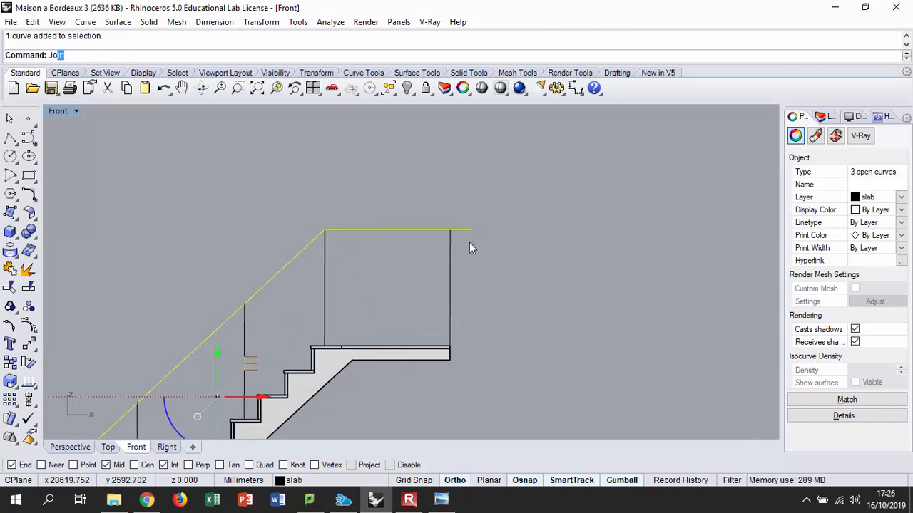
key("Return")
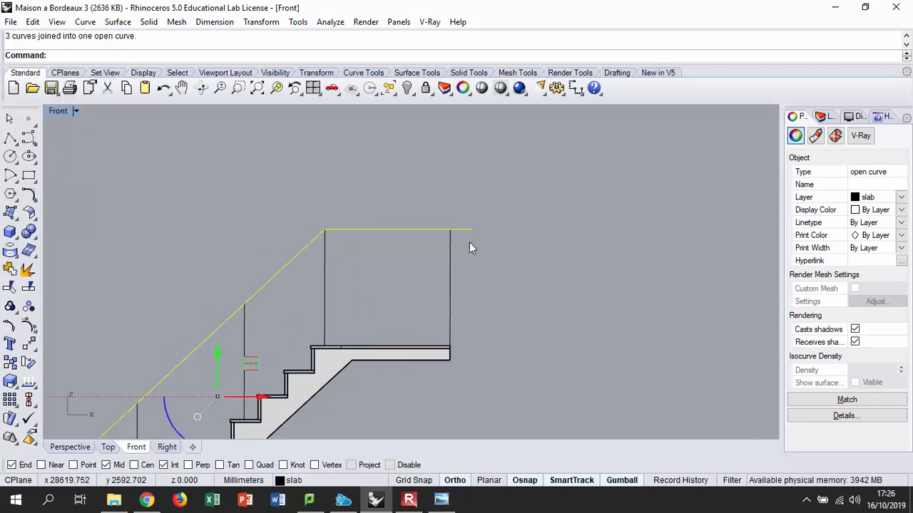
key("Escape")
Apply curve piping with a radius of 25 to the joined handrail curve
scroll(512, 169, "down", 4)
scroll(519, 169, "up", 3)
left_click(571, 73)
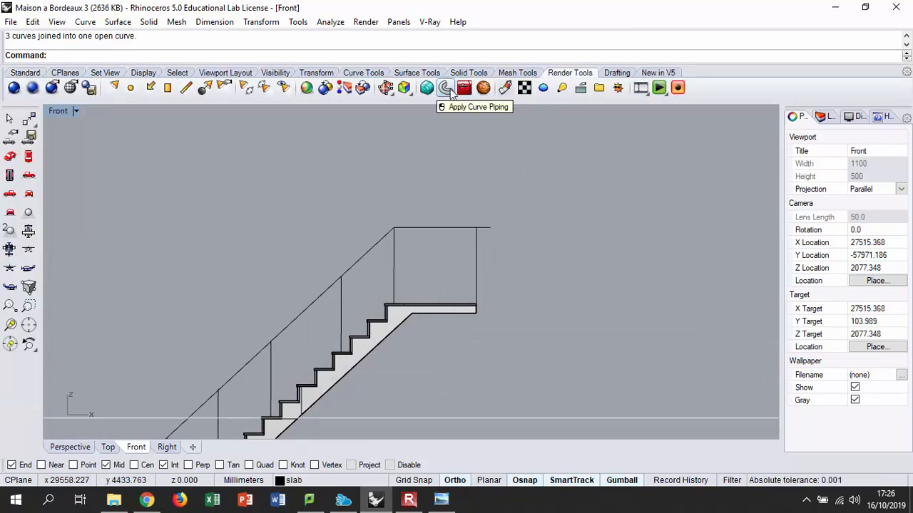
left_click(446, 88)
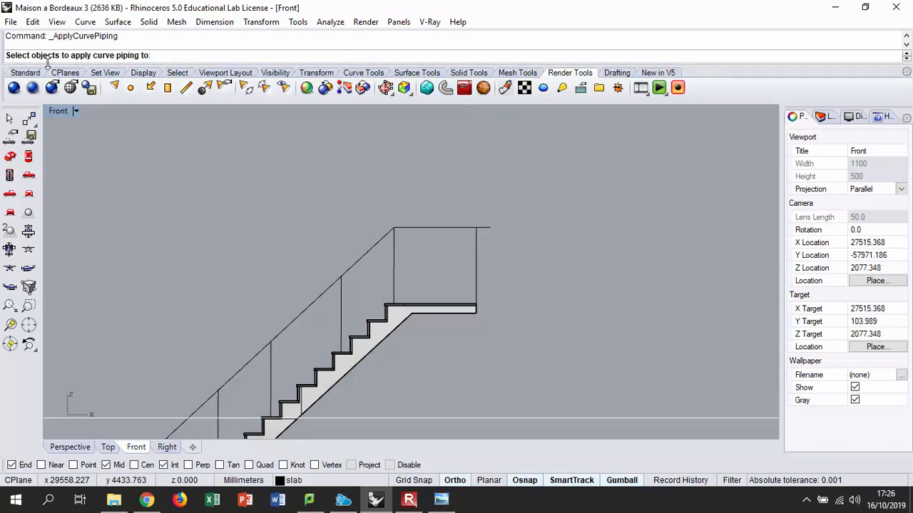
left_click(432, 228)
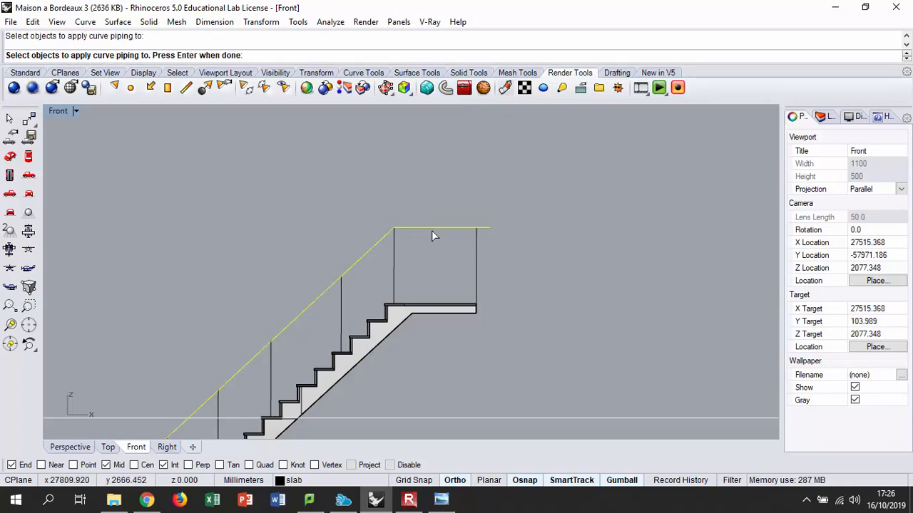
key("Return")
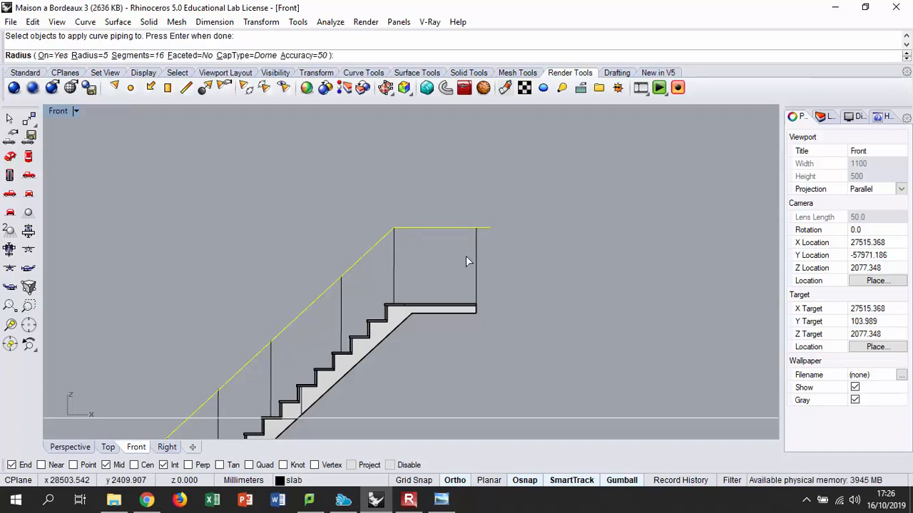
scroll(508, 207, "down", 4)
scroll(283, 350, "up", 3)
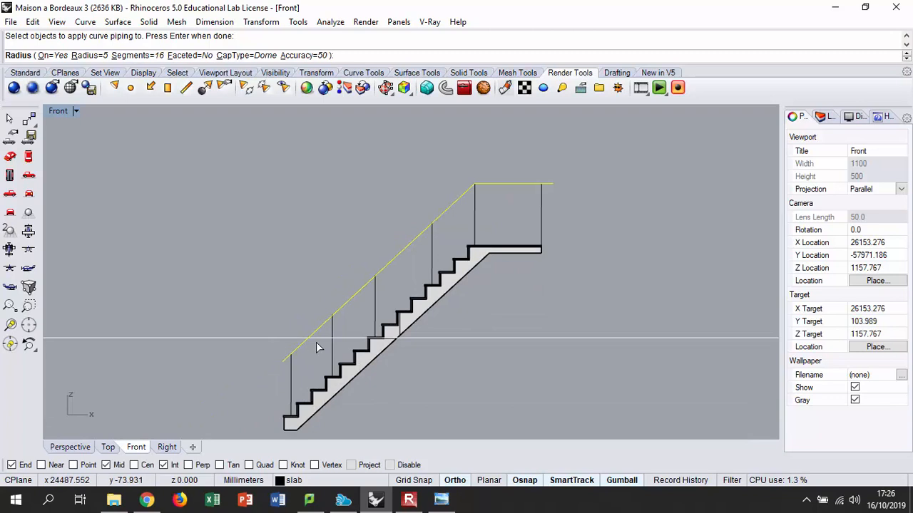
scroll(316, 347, "up", 2)
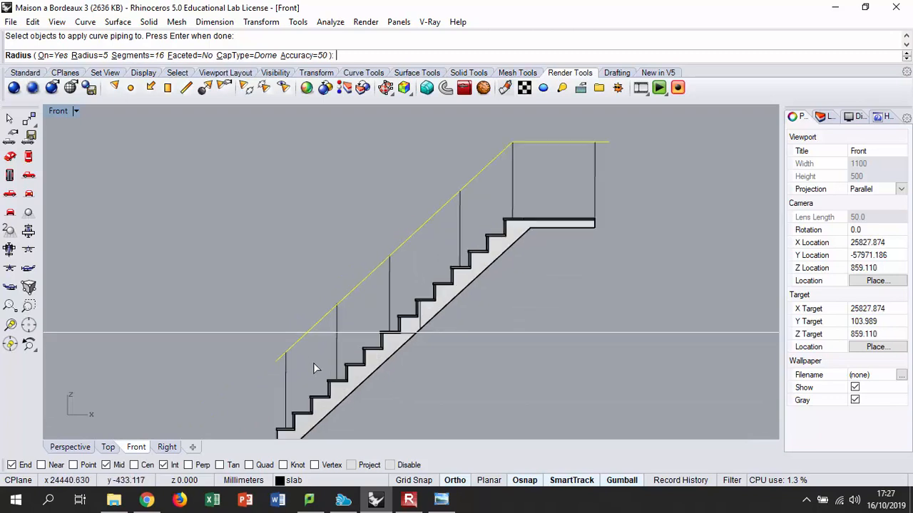
key("Return")
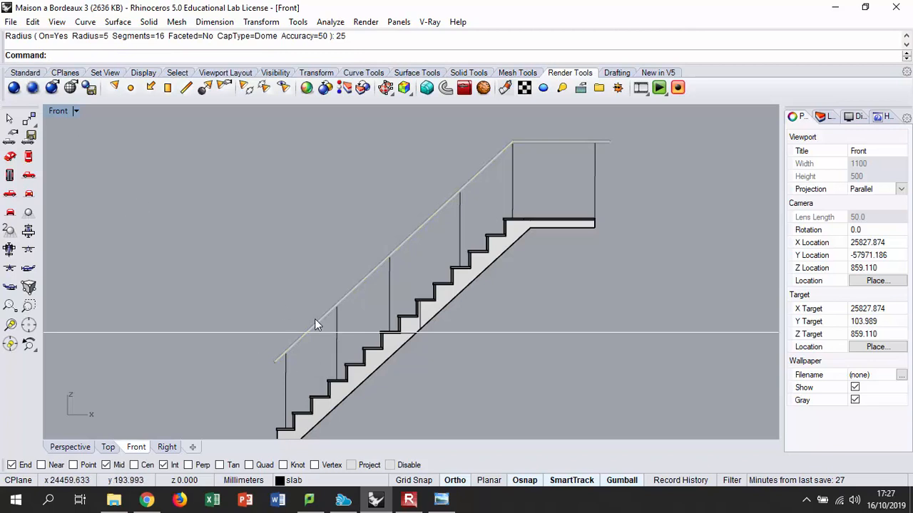
Maximize the Perspective view and inspect the piped handrail's lower end up close, leaving the repeated piping command
key("Return")
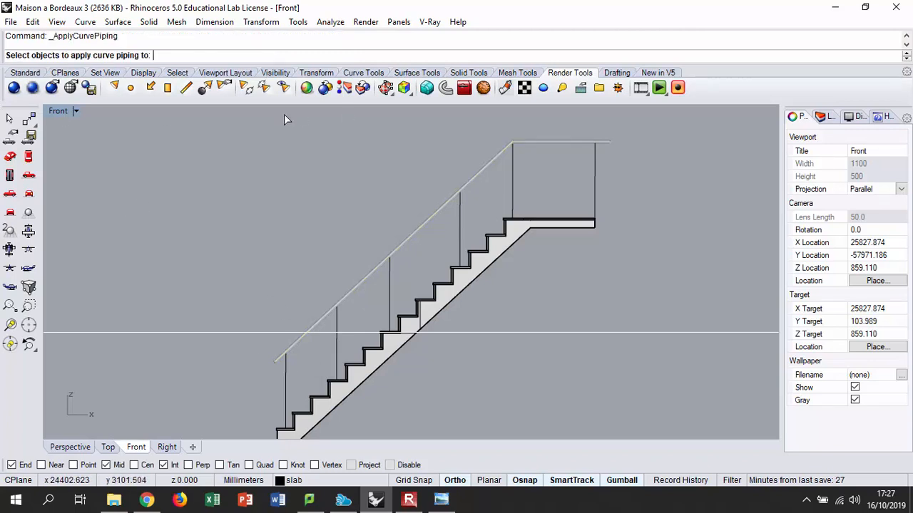
double_click(64, 112)
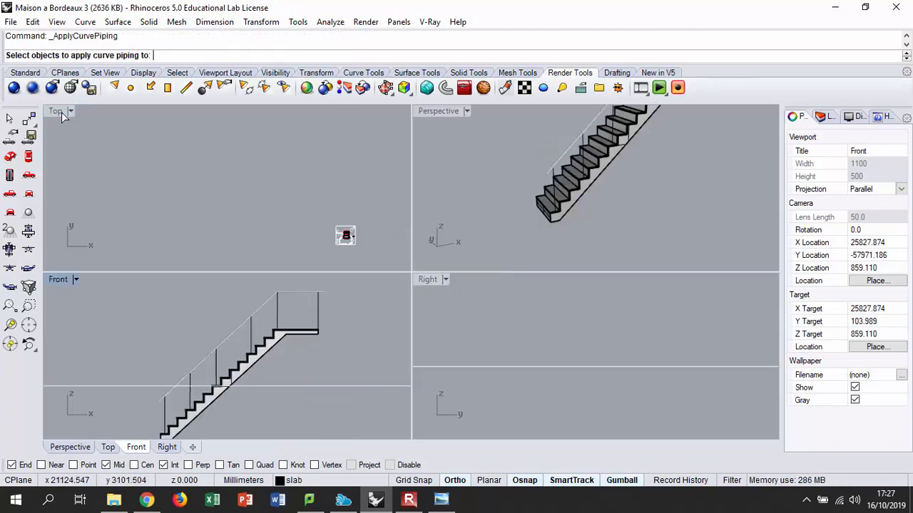
double_click(435, 109)
scroll(314, 253, "up", 5)
scroll(244, 276, "down", 2)
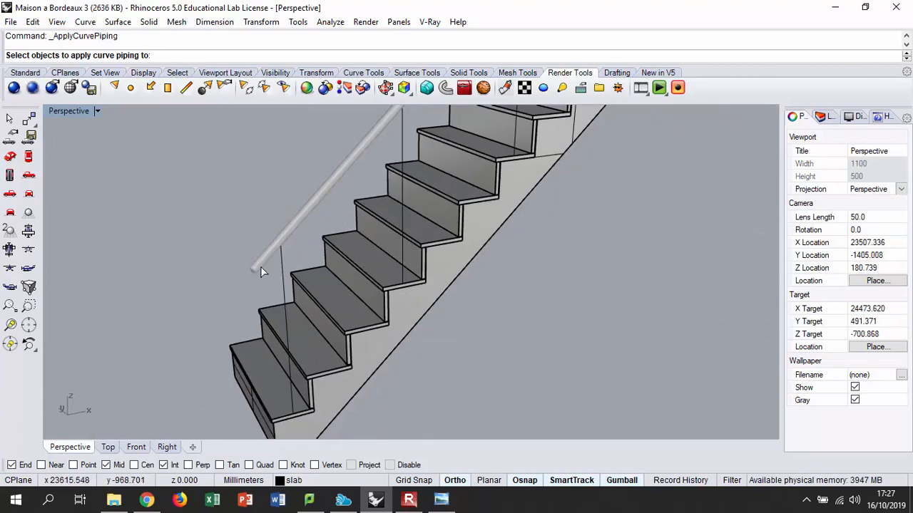
scroll(262, 262, "up", 2)
scroll(258, 276, "up", 2)
key("Escape")
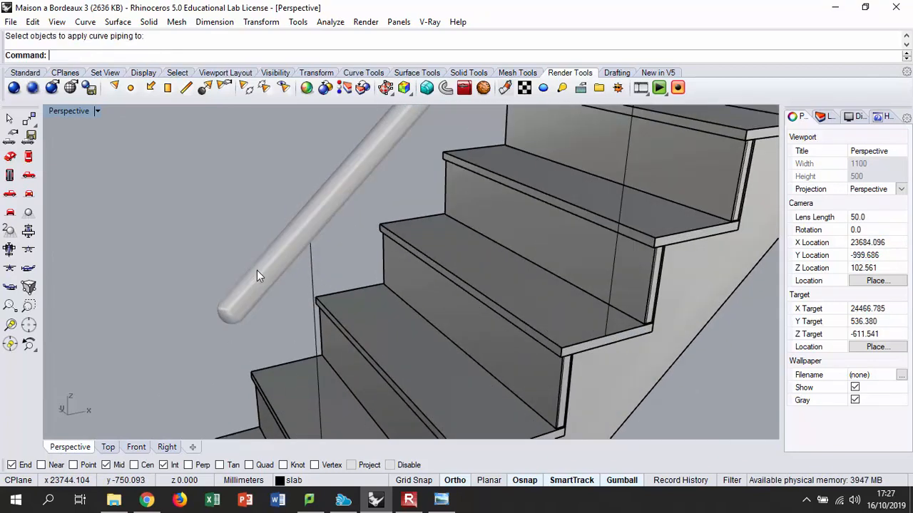
Delete the piped handrail curve, undo the deletion and deselect the handrail
left_click(258, 292)
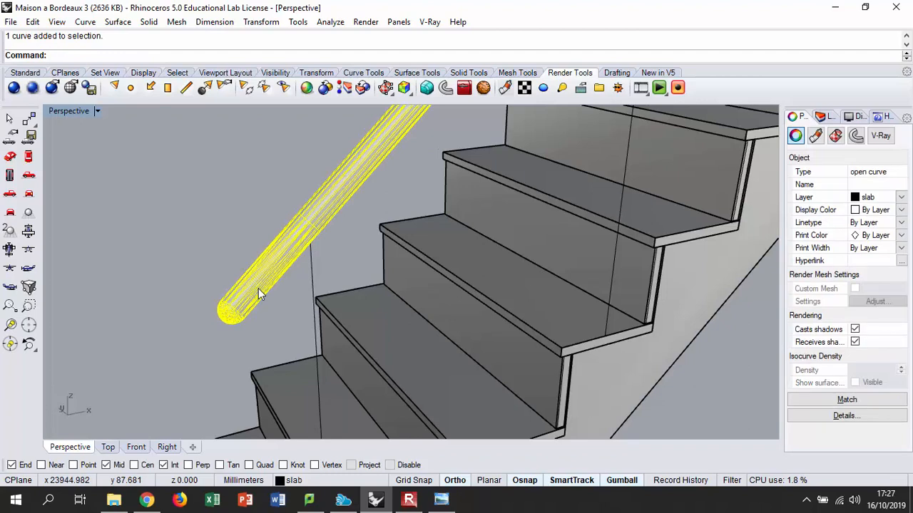
key("Delete")
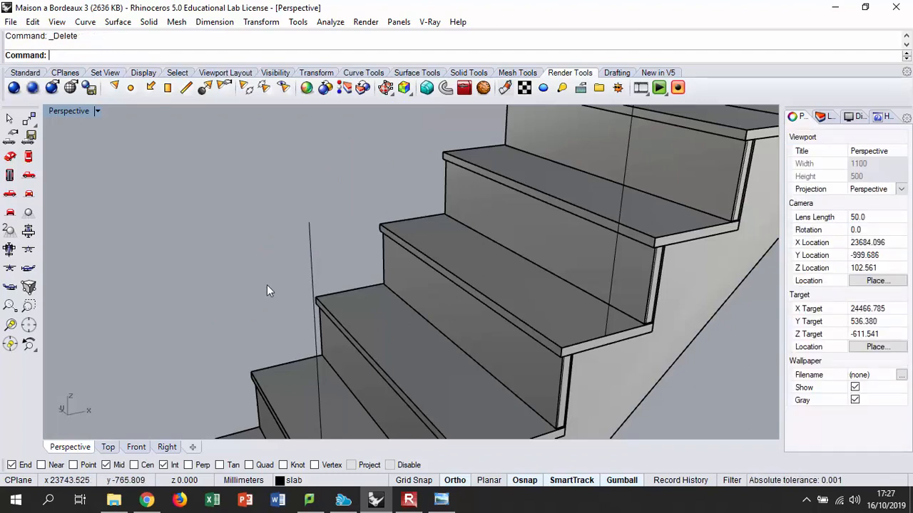
key("ctrl+z")
scroll(252, 306, "down", 5)
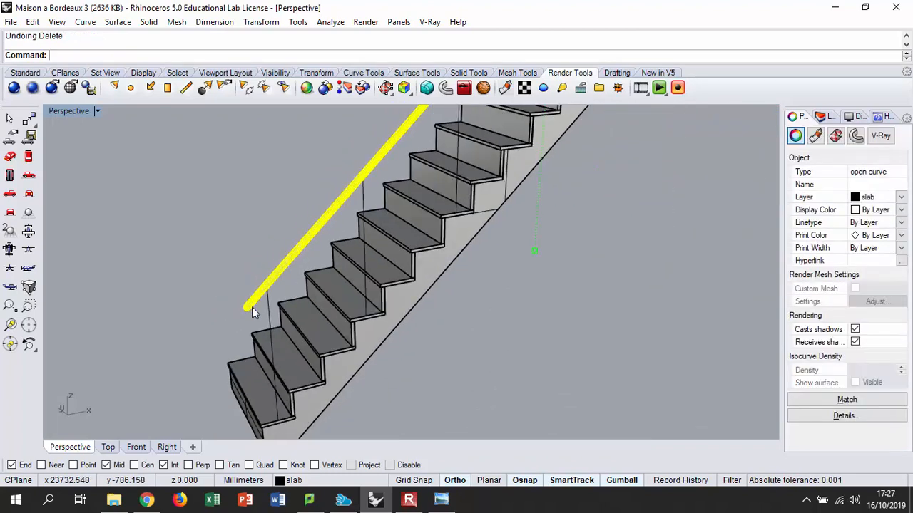
scroll(251, 306, "down", 5)
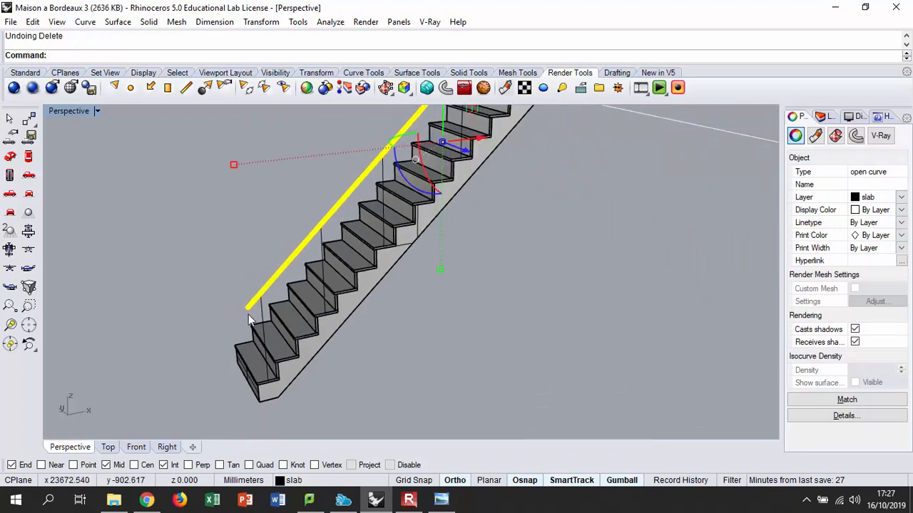
left_click(344, 280)
scroll(242, 341, "up", 2)
scroll(241, 342, "up", 3)
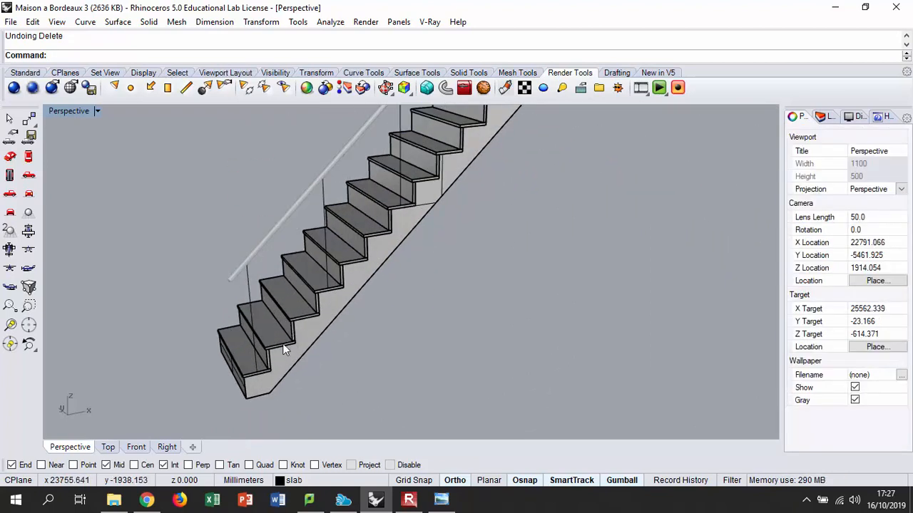
Start a polyline at the foot of the first baluster with a 15 mm segment along the bottom tread's edge
scroll(251, 383, "up", 1)
scroll(256, 378, "up", 3)
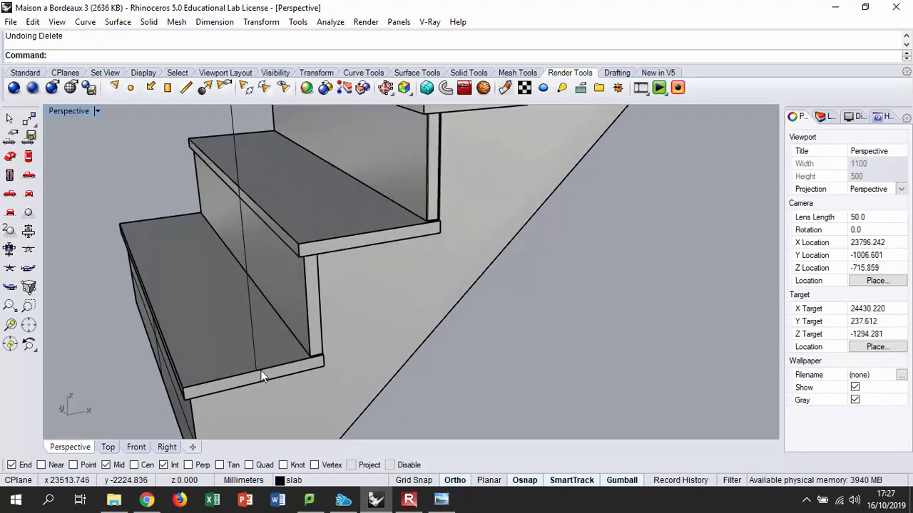
scroll(261, 376, "up", 2)
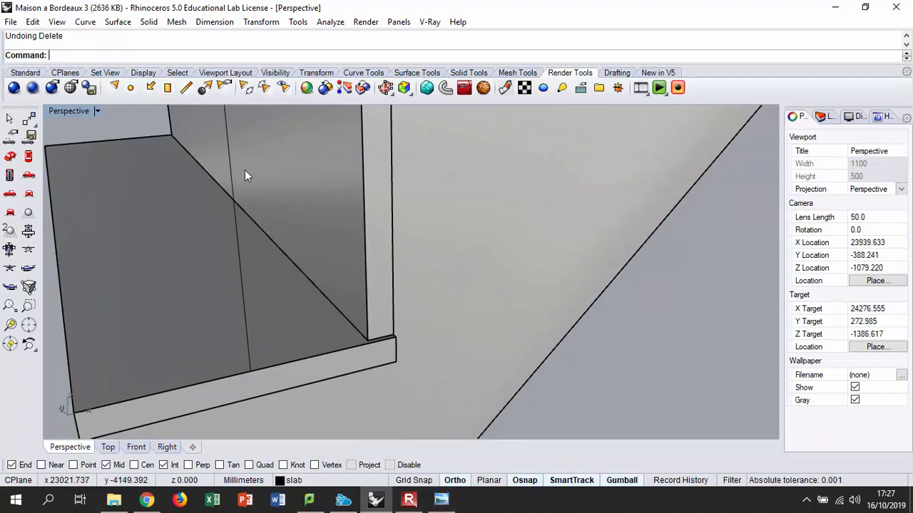
left_click(26, 74)
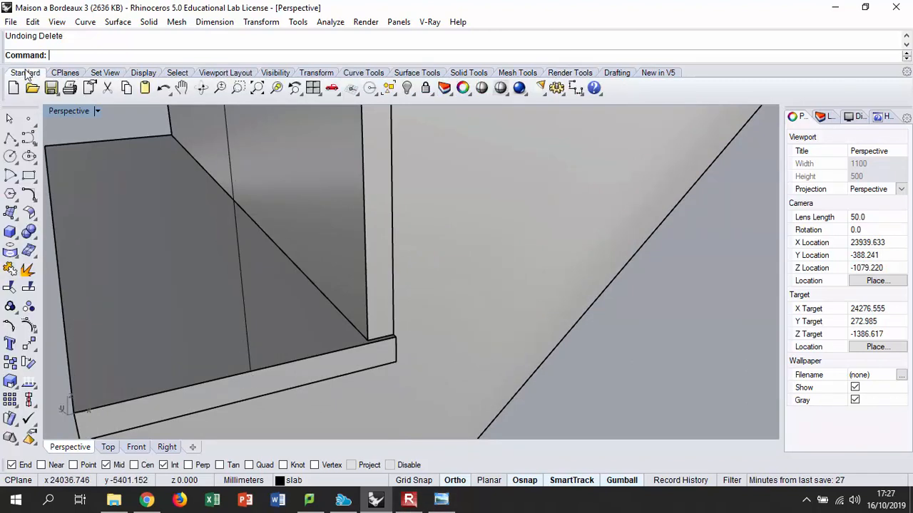
left_click(11, 213)
scroll(279, 355, "up", 3)
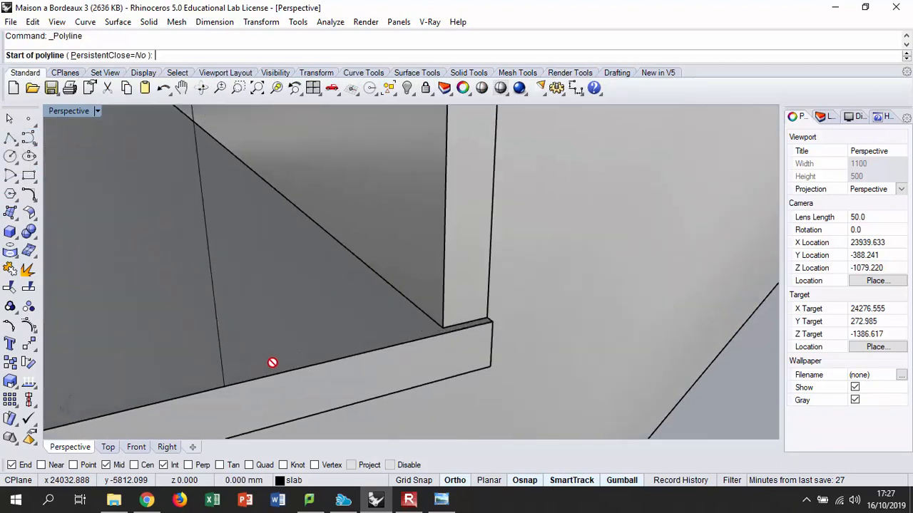
left_click(222, 380)
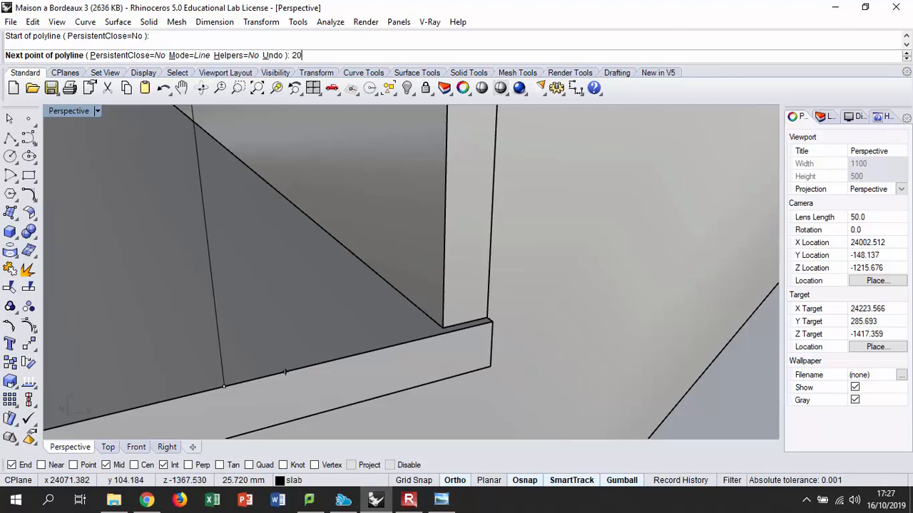
type("1")
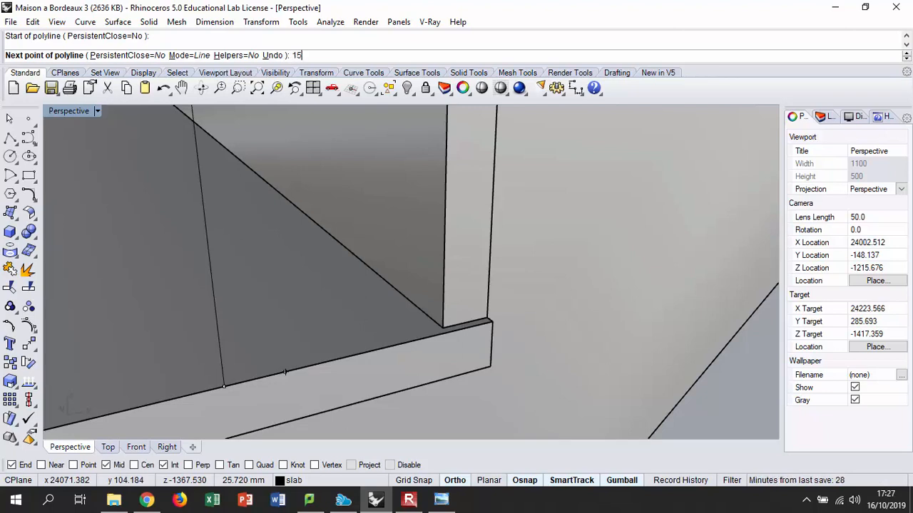
type("5")
key("Return")
left_click(261, 376)
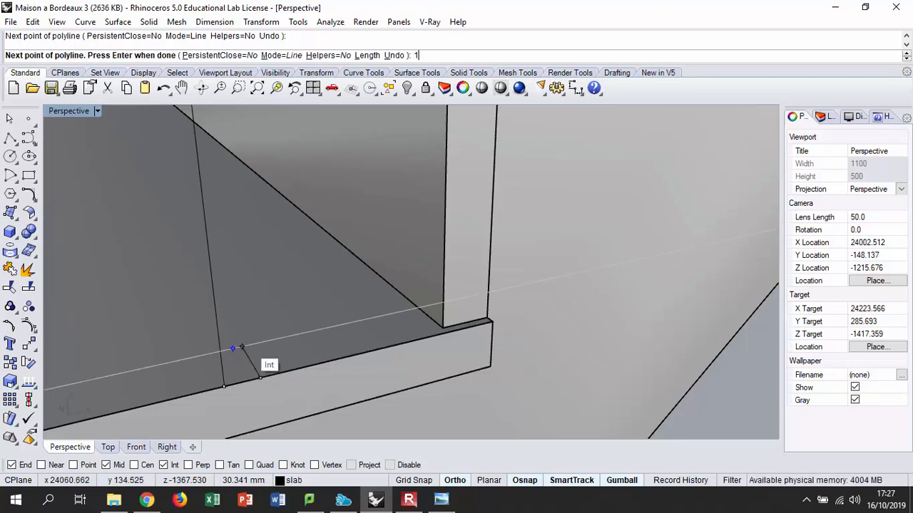
Complete the polyline as a closed square on the tread with two more 15 mm sides and a closing side
type("15")
key("Return")
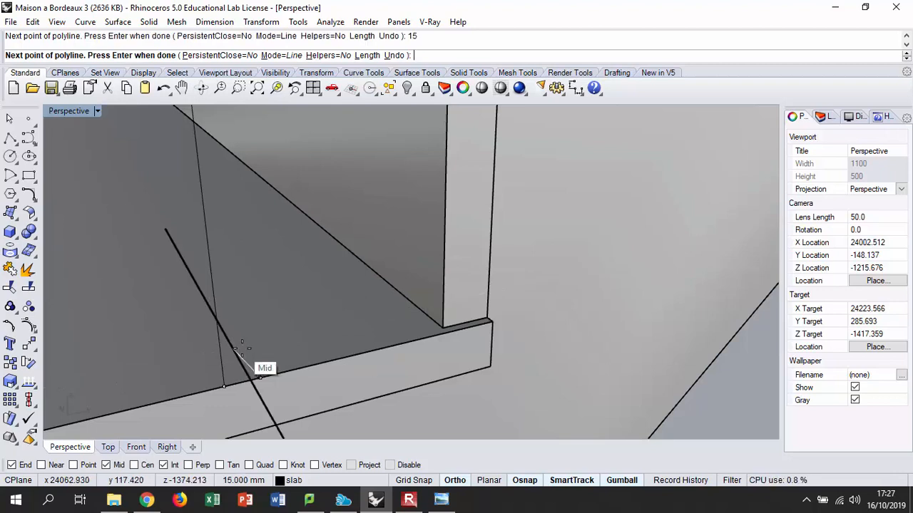
left_click(251, 360)
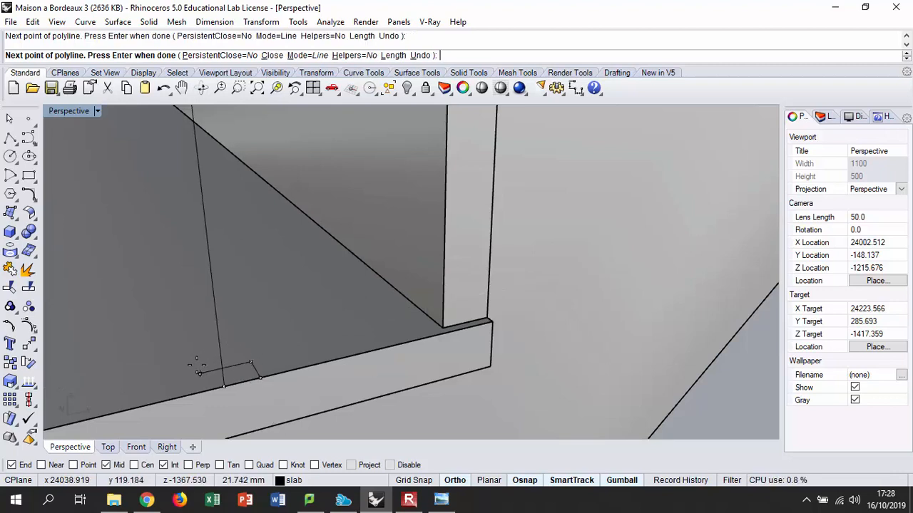
type("15")
key("Return")
left_click(198, 367)
left_click(222, 383)
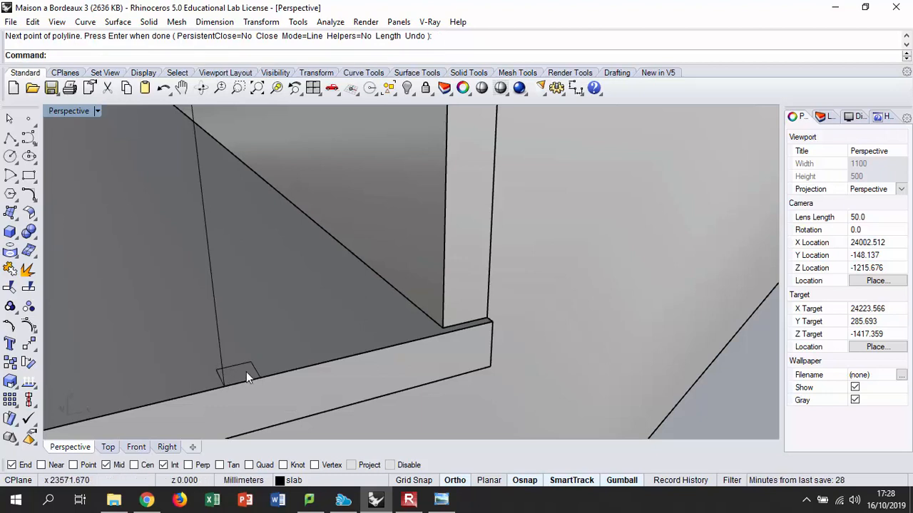
Move the square by the midpoint of its outer edge onto the foot of the first baluster, then deselect it
left_click(238, 374)
left_click(278, 404)
scroll(242, 387, "up", 8)
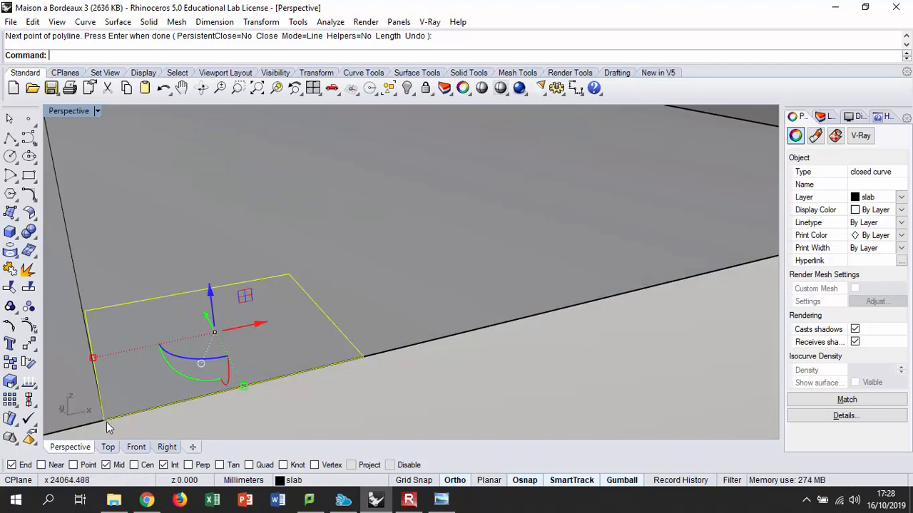
left_click(30, 345)
left_click(242, 385)
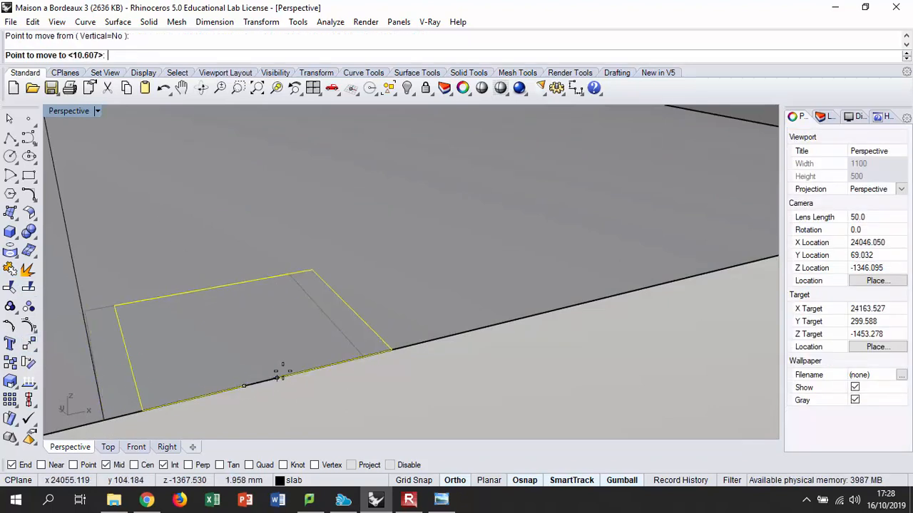
scroll(268, 372, "down", 3)
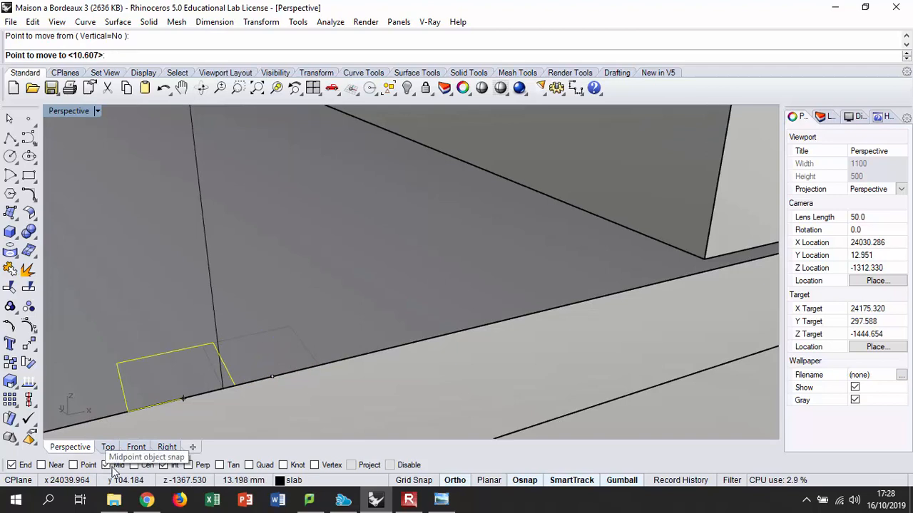
scroll(299, 363, "up", 3)
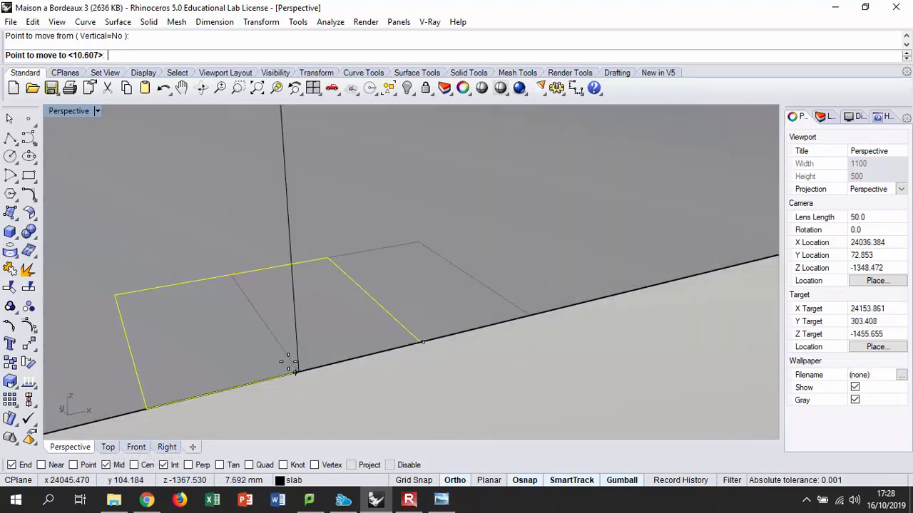
left_click(290, 368)
scroll(304, 318, "down", 10)
key("Escape")
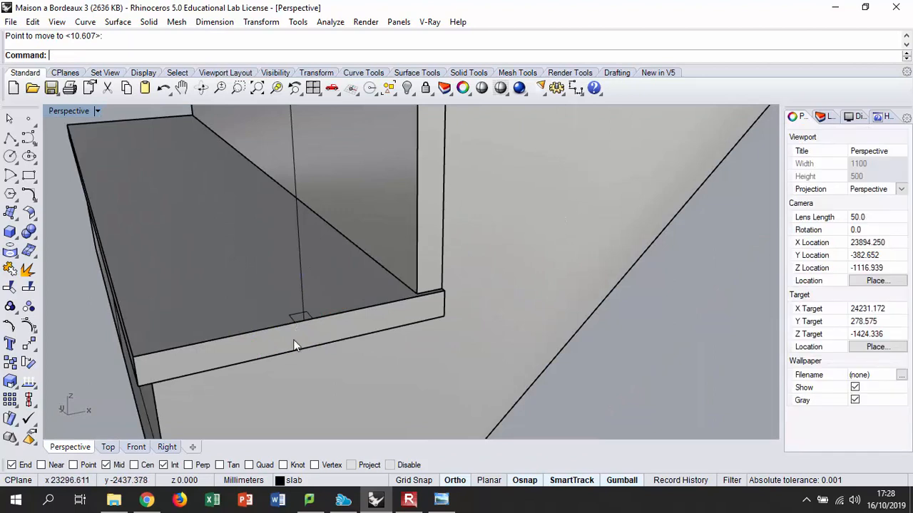
Apply curve piping with a radius of 5 to the first baluster line, leaving the repeated command and clearing the selection
scroll(299, 319, "down", 3)
scroll(317, 318, "up", 2)
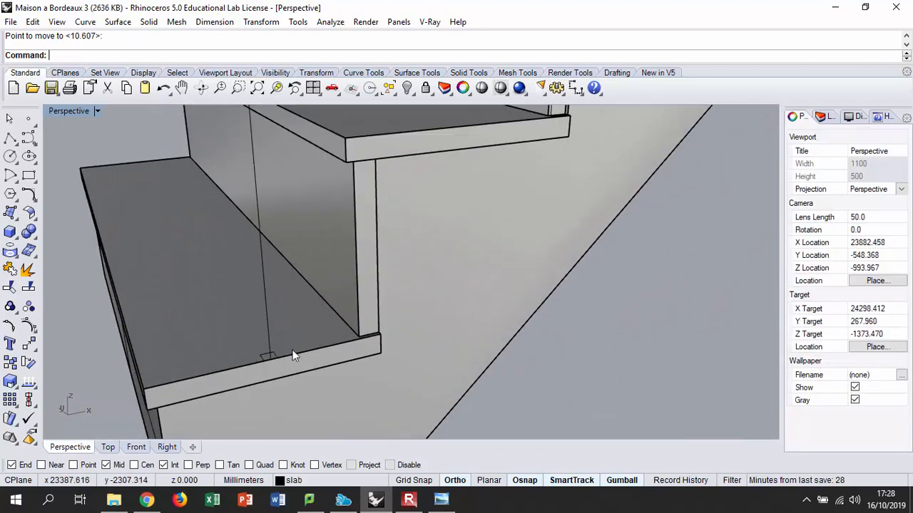
scroll(214, 360, "down", 4)
scroll(250, 332, "down", 2)
scroll(231, 354, "up", 1)
scroll(228, 356, "up", 5)
left_click(208, 341)
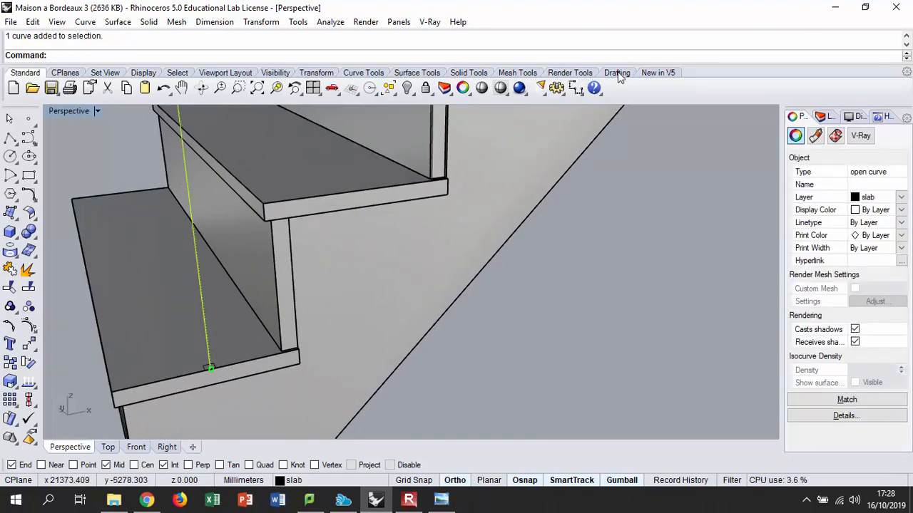
left_click(581, 74)
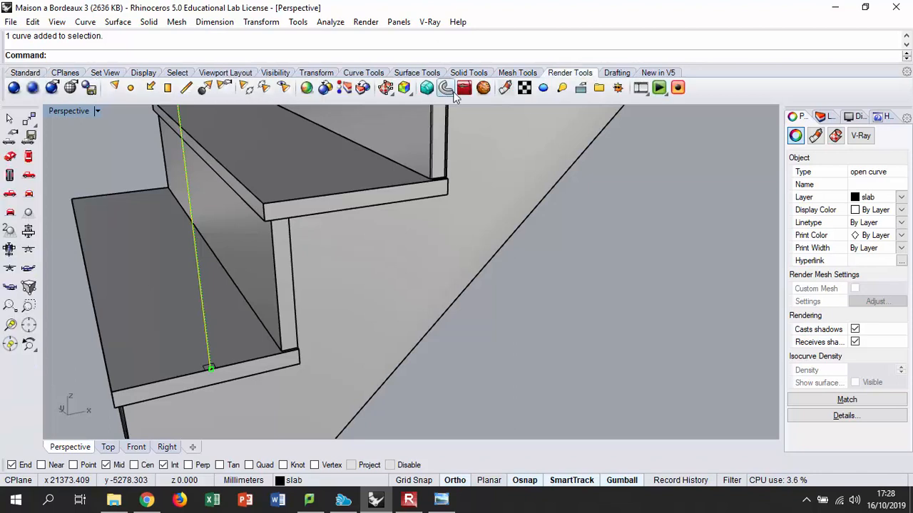
left_click(446, 87)
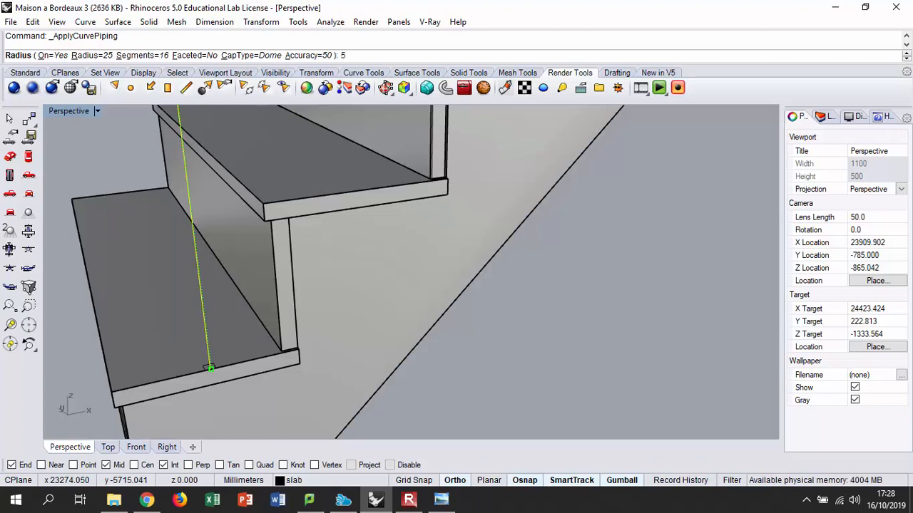
key("Return")
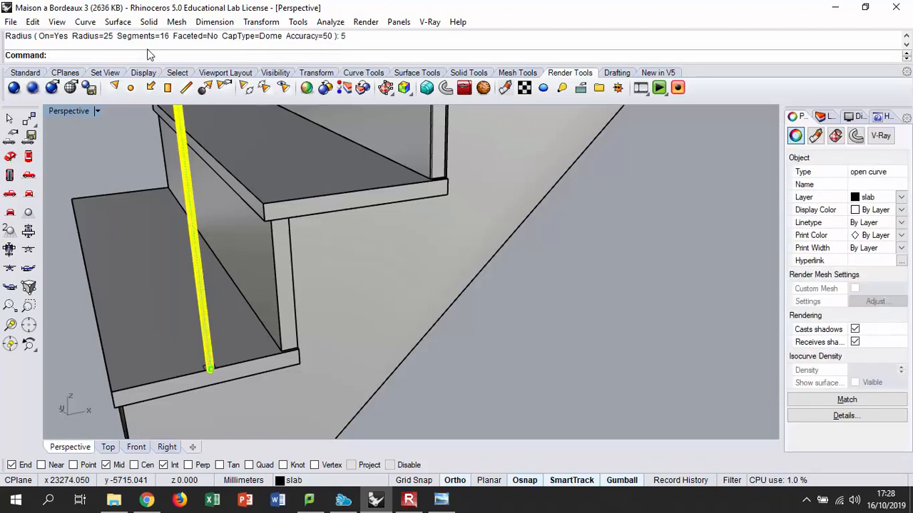
key("Return")
key("Escape")
key("Escape")
Inspect the piped first baluster at the handrail and at its foot on the bottom tread
scroll(254, 328, "down", 6)
scroll(254, 330, "down", 3)
scroll(221, 167, "up", 3)
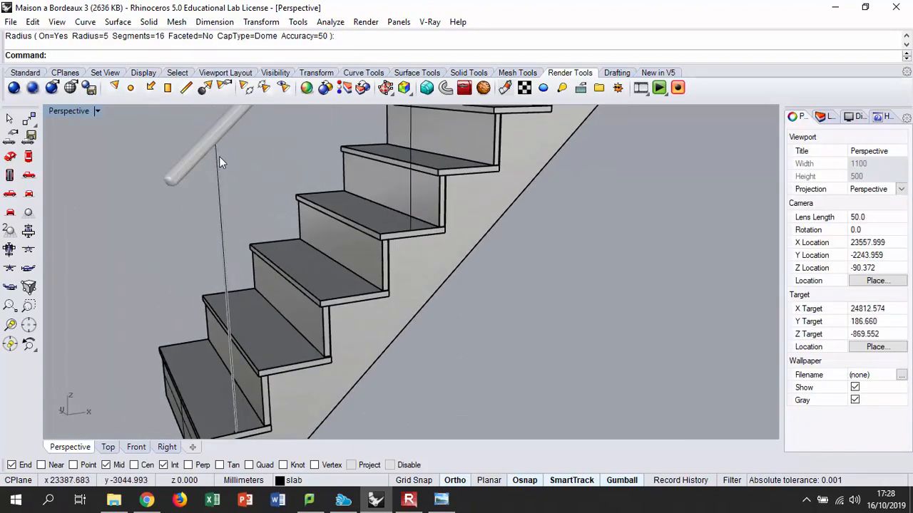
scroll(228, 206, "up", 3)
scroll(234, 331, "down", 4)
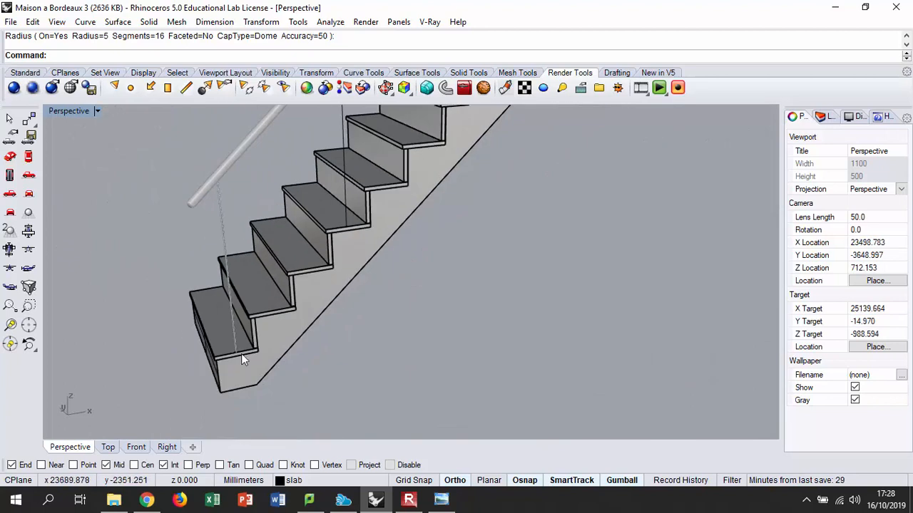
scroll(241, 339, "up", 5)
scroll(241, 345, "up", 3)
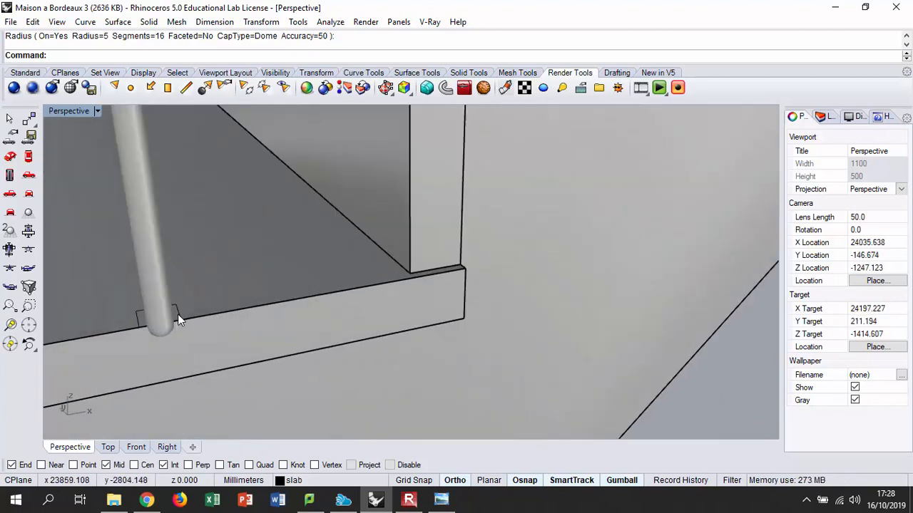
Sweep the square profile along the first baluster line with Sweep1, using the Freeform style without simplifying the cross section
left_click(177, 314)
left_click(204, 265)
type("Swee")
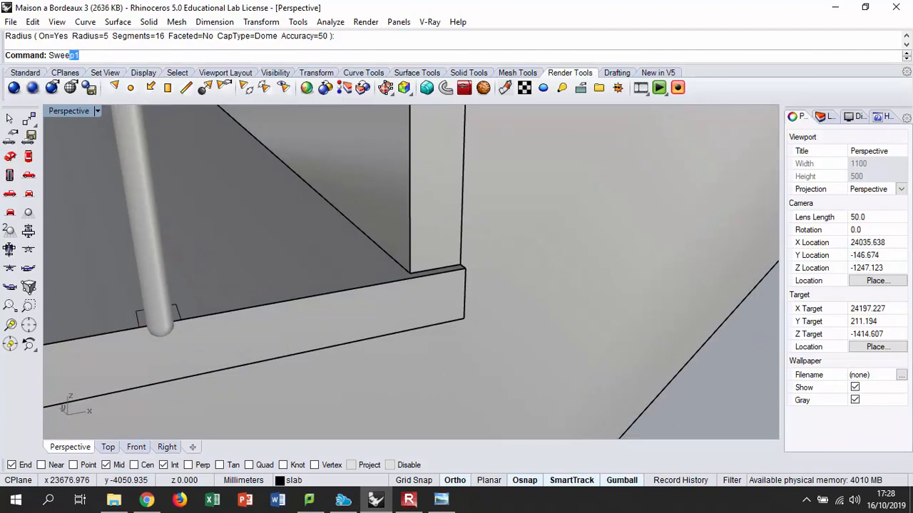
key("Return")
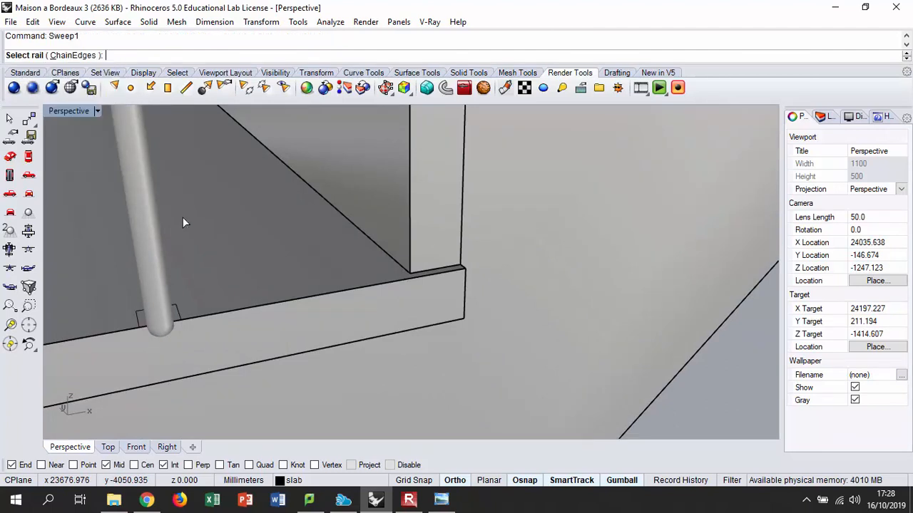
left_click(134, 173)
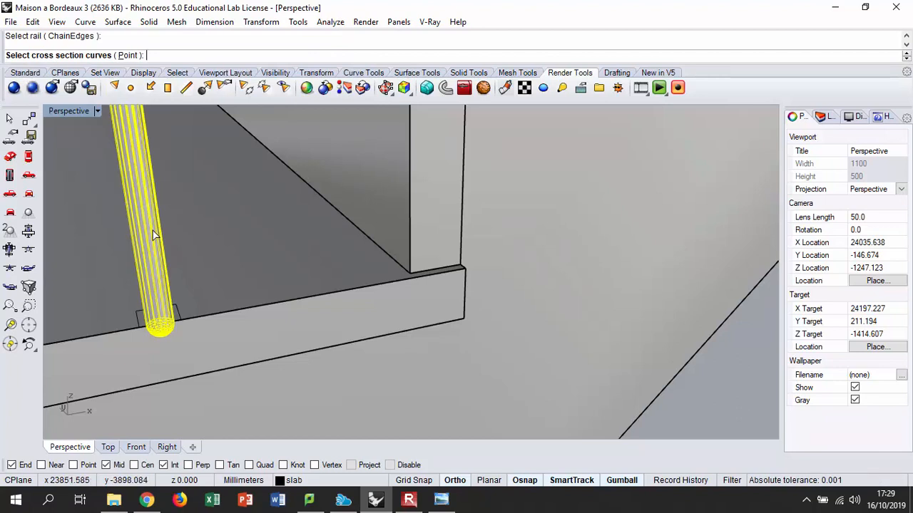
right_click_drag(152, 231, 227, 202)
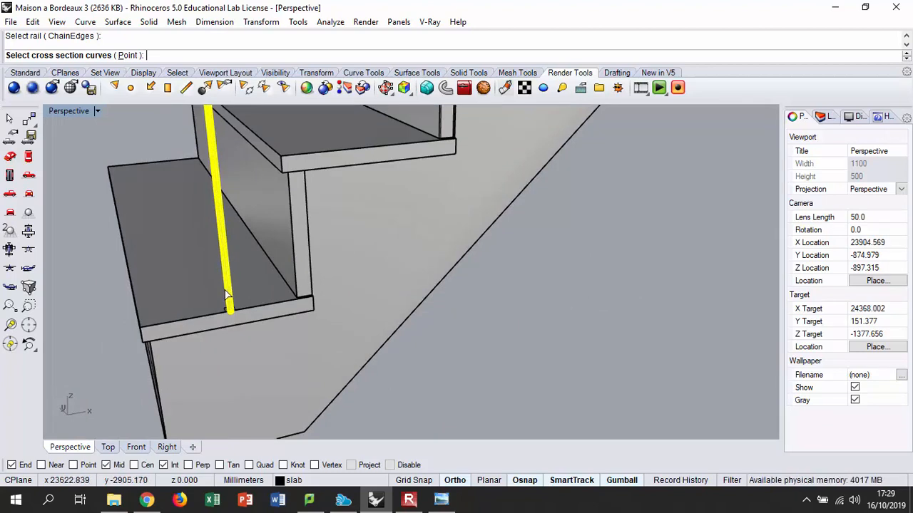
scroll(225, 295, "up", 5)
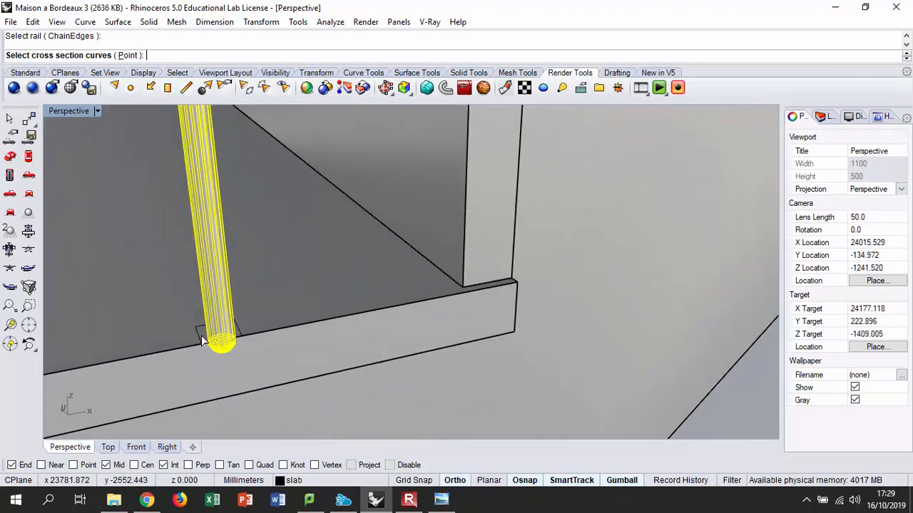
left_click(198, 333)
key("Return")
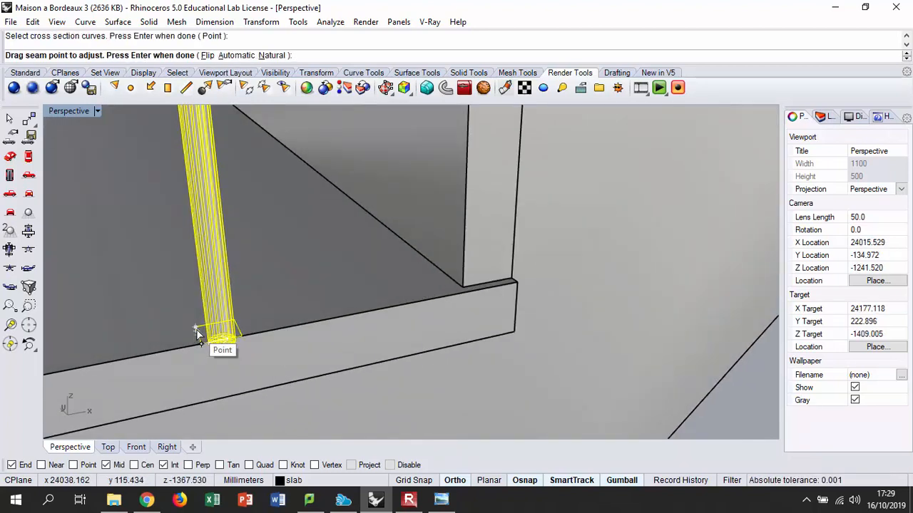
key("Return")
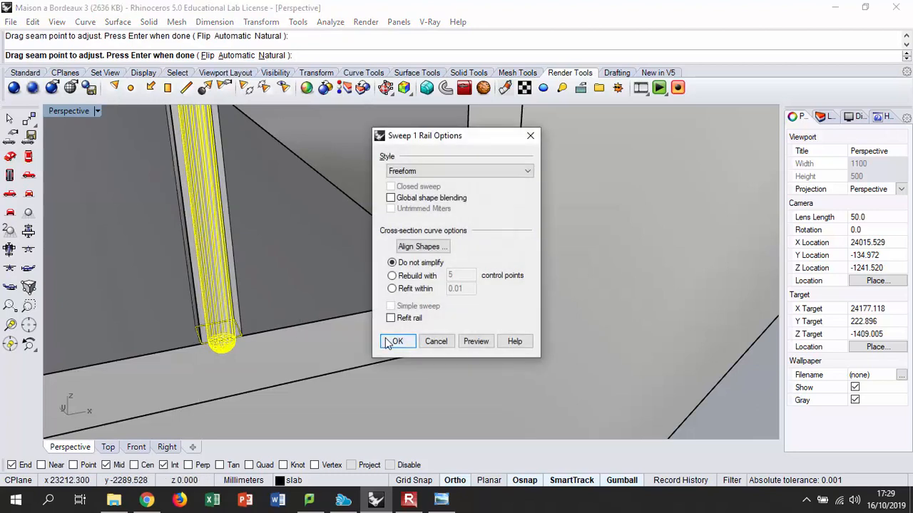
left_click(386, 339)
Inspect the square swept baluster next to the round piped one on the bottom tread from several angles
scroll(273, 348, "down", 5)
right_click_drag(273, 347, 321, 368)
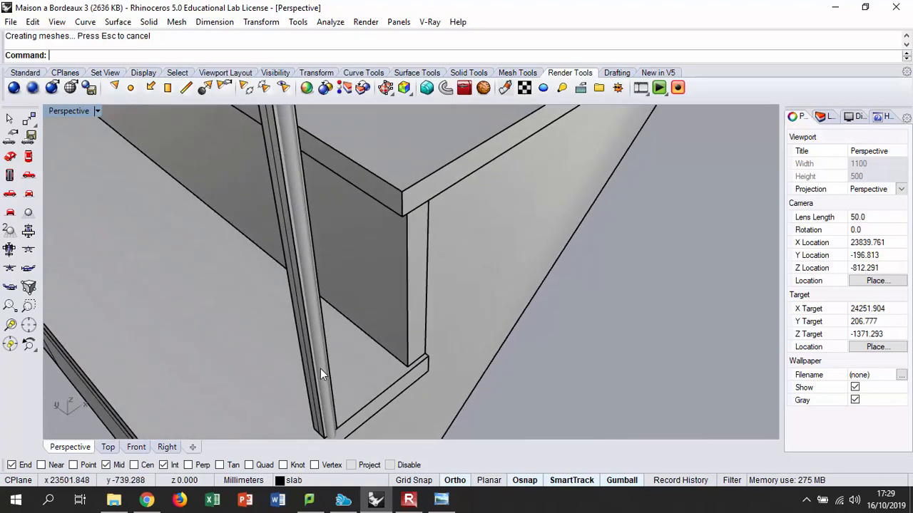
scroll(321, 368, "down", 4)
scroll(306, 170, "up", 6)
right_click_drag(284, 176, 284, 139)
scroll(284, 139, "down", 6)
right_click_drag(318, 215, 328, 224)
scroll(308, 377, "up", 10)
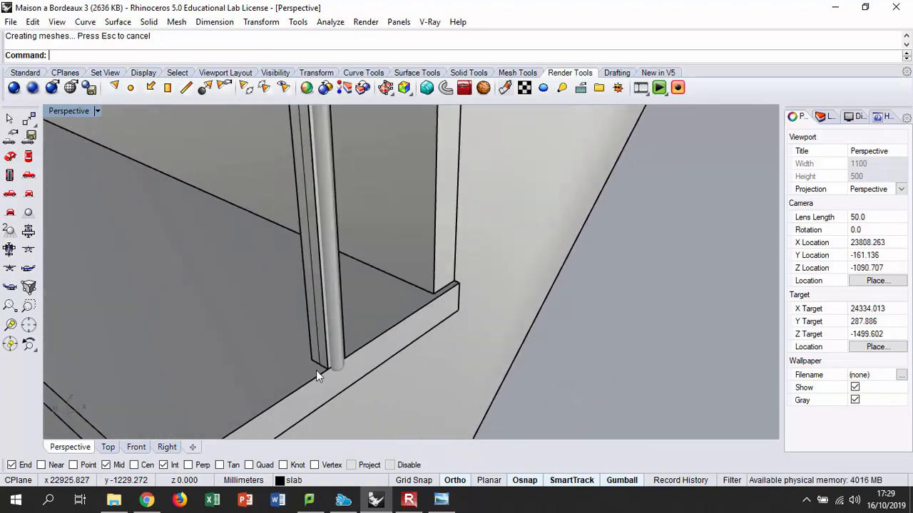
scroll(326, 363, "down", 2)
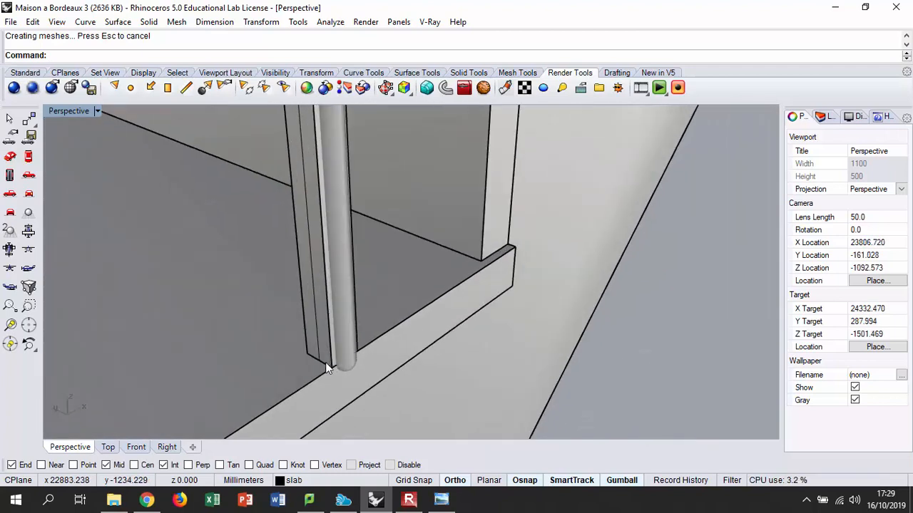
Examine the domed lower end of the piped baluster up close, clearing any selection made
left_click(351, 353)
key("Escape")
scroll(352, 363, "up", 4)
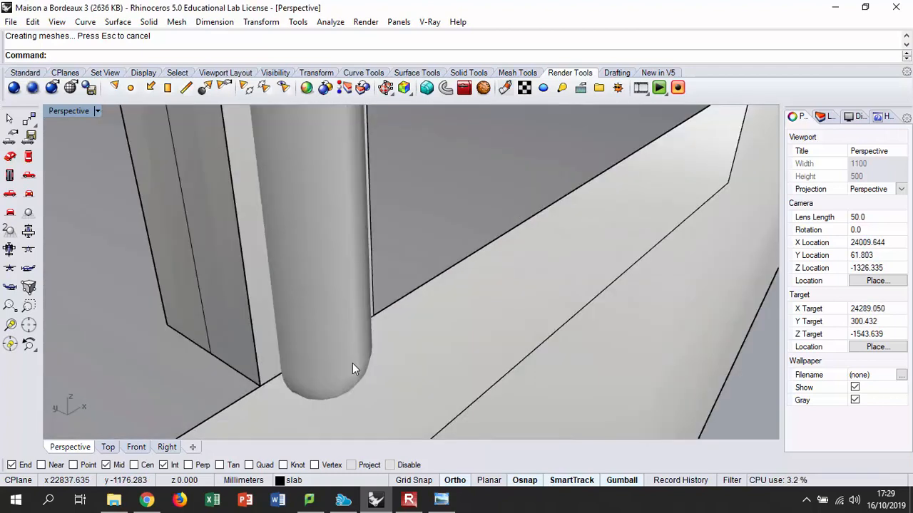
left_click(353, 363)
key("Escape")
left_click(338, 311)
left_click(350, 368)
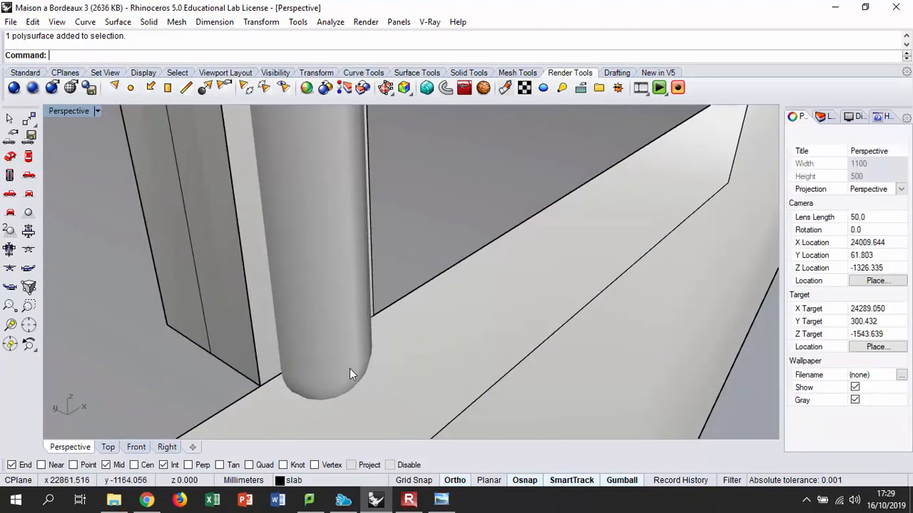
Try to move the round baluster's centre curve 7.5 mm outward along the tread width
left_click(333, 280)
scroll(316, 318, "down", 5)
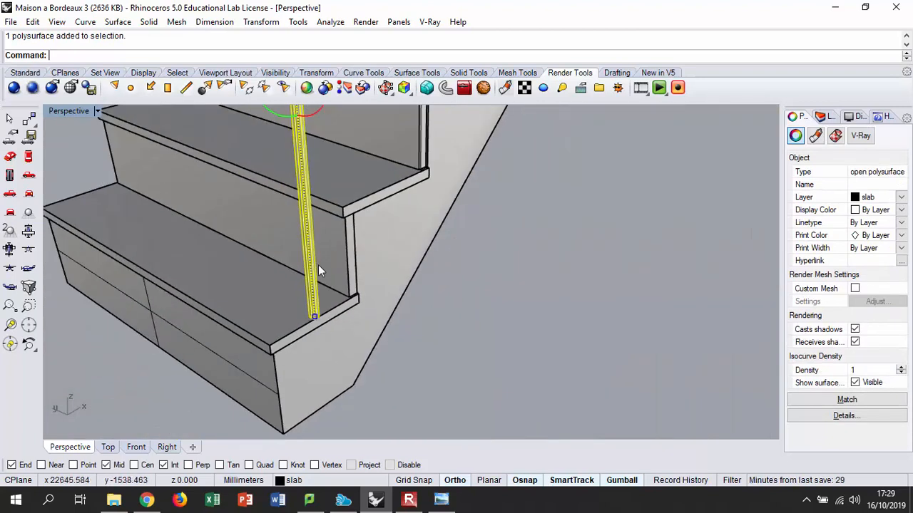
scroll(300, 260, "up", 3)
left_click(300, 275)
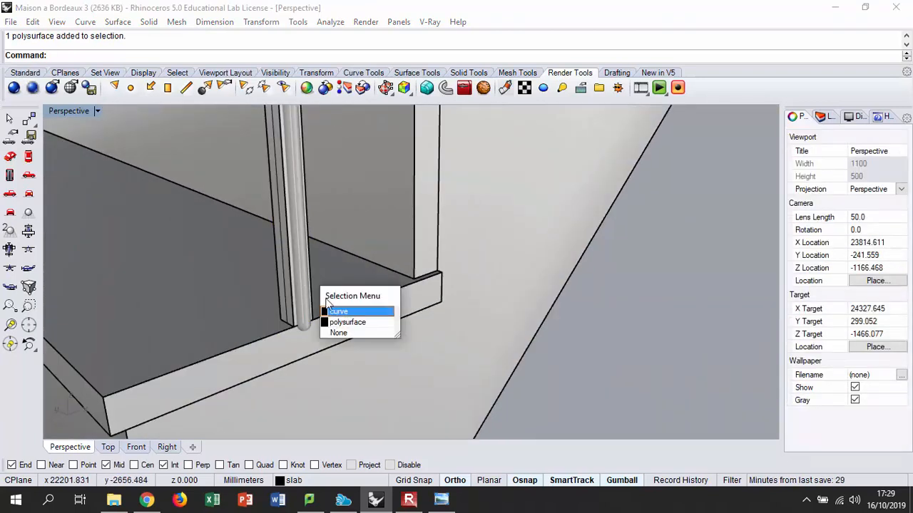
left_click(337, 310)
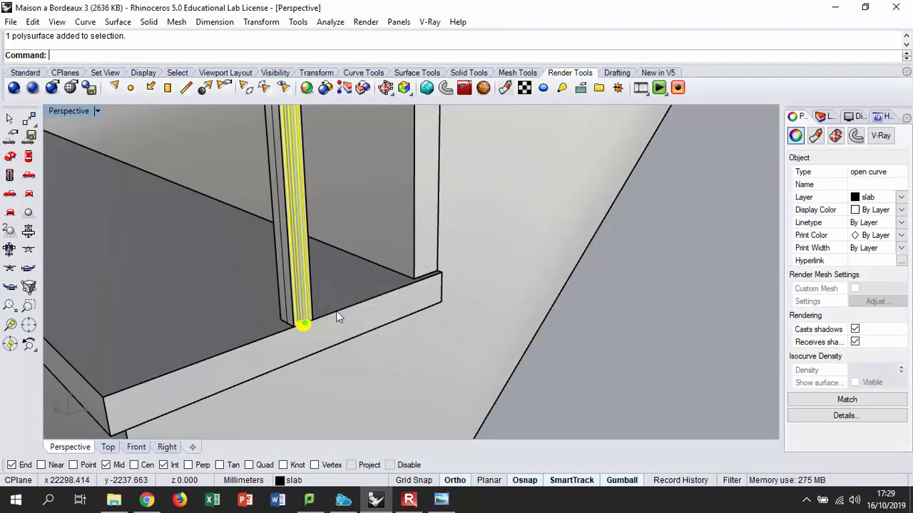
left_click(302, 293)
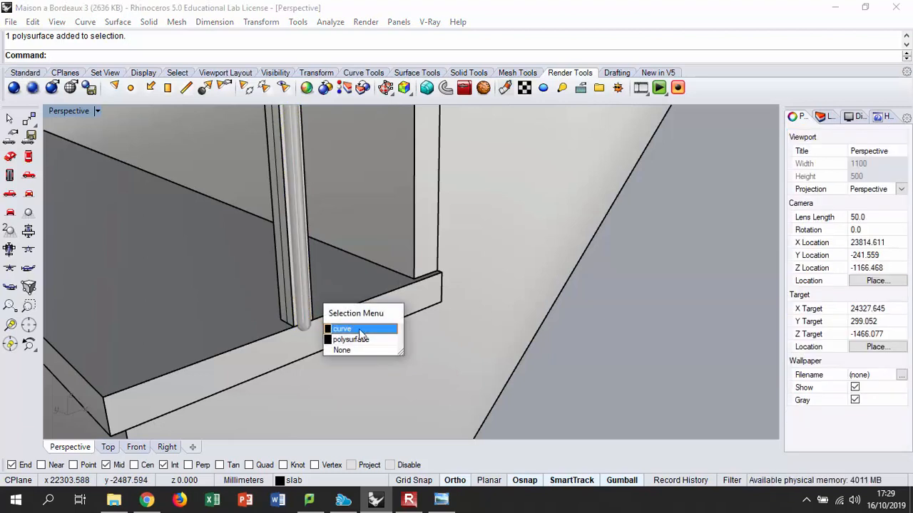
left_click(359, 329)
scroll(291, 346, "up", 2)
right_click_drag(276, 245, 294, 273)
scroll(295, 286, "down", 7)
scroll(291, 200, "up", 1)
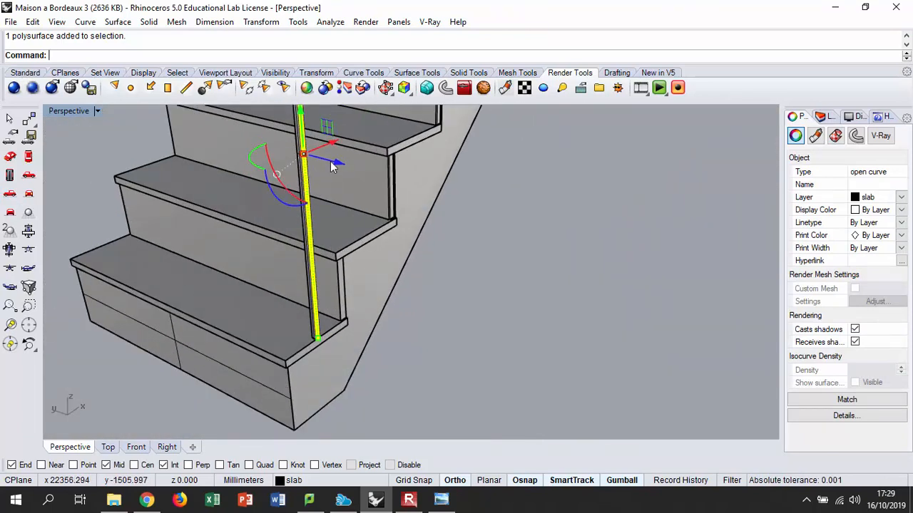
left_click(330, 163)
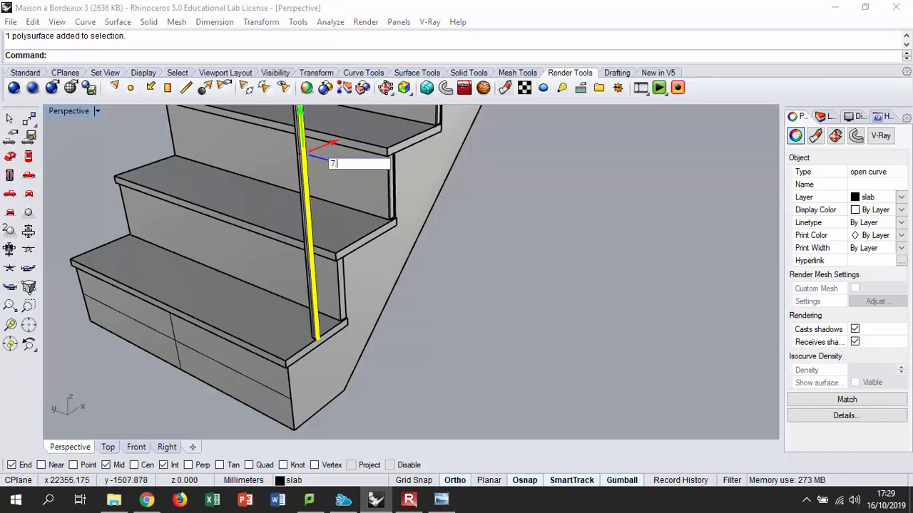
type("7.5")
key("Return")
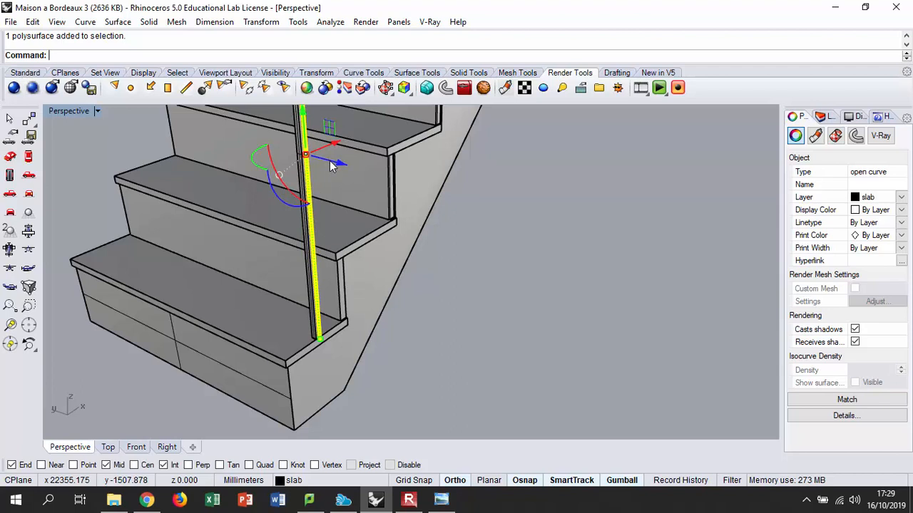
right_click(330, 166)
scroll(323, 158, "up", 4)
key("Escape")
scroll(324, 170, "down", 2)
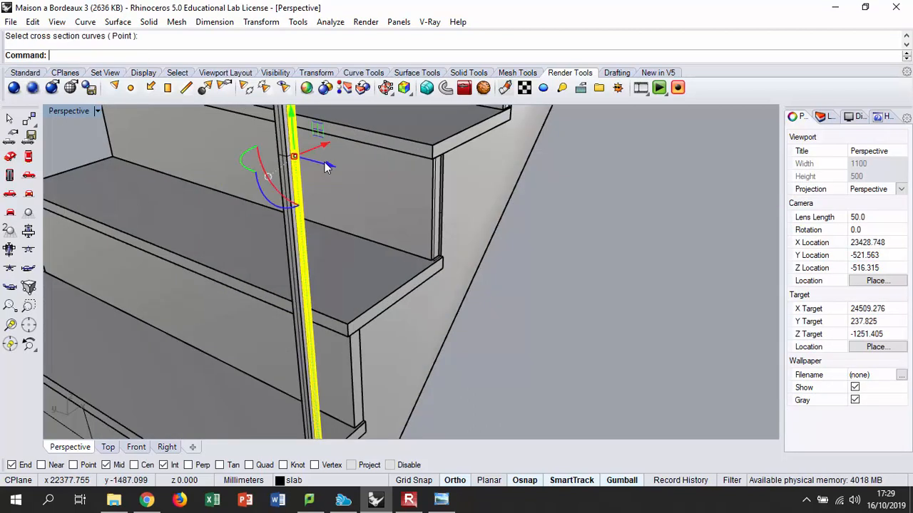
key("Escape")
Check the foot of the round baluster beside the square one and undo its 7.5 mm move
scroll(317, 160, "up", 3)
scroll(307, 253, "down", 3)
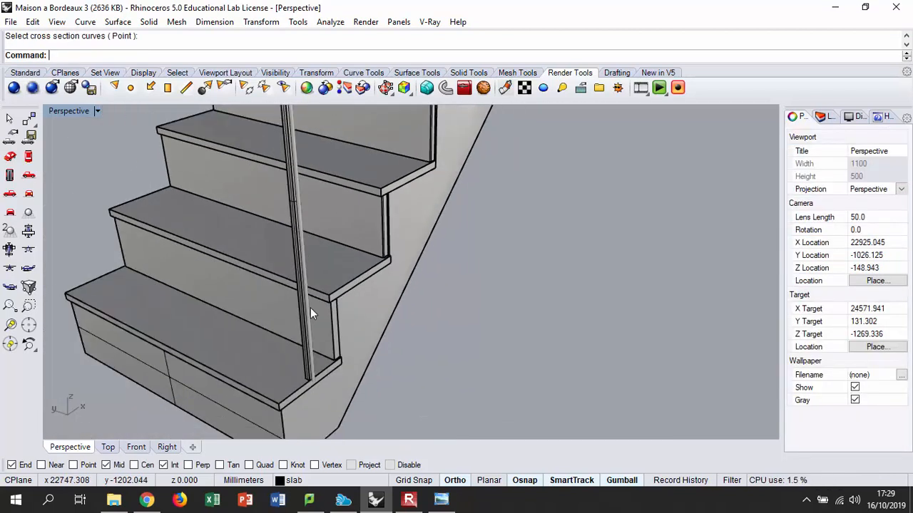
scroll(309, 372, "up", 4)
scroll(365, 338, "up", 3)
scroll(357, 348, "down", 1)
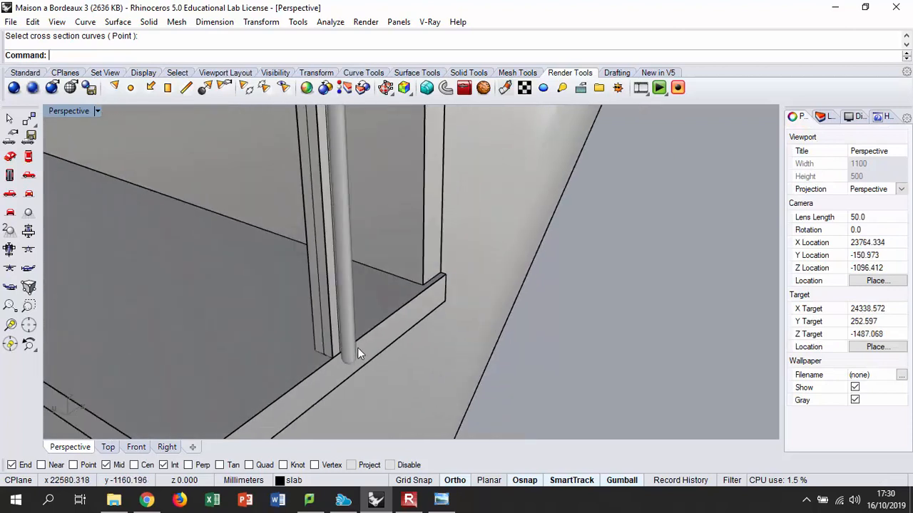
key("ctrl+z")
scroll(357, 357, "down", 4)
key("Escape")
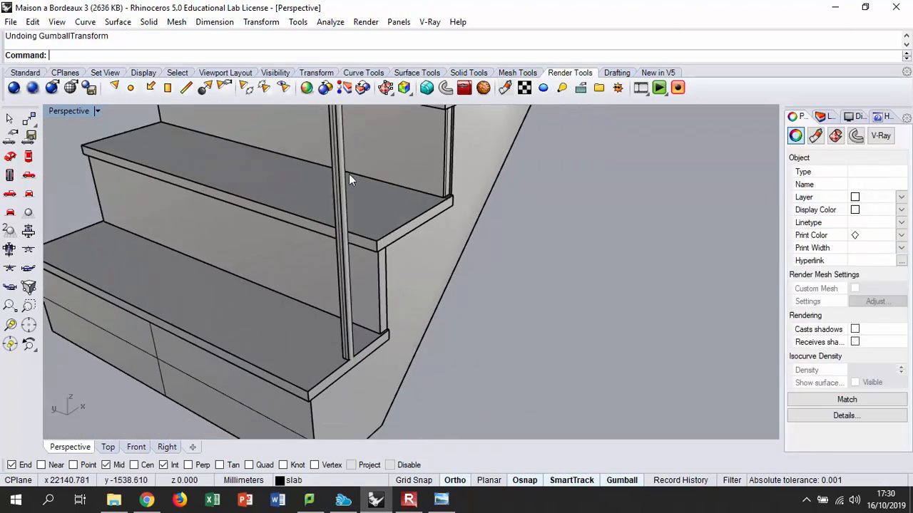
Move the round baluster's centre curve 7 mm inward along the tread width, into the square baluster, and check the foot
scroll(358, 199, "down", 5)
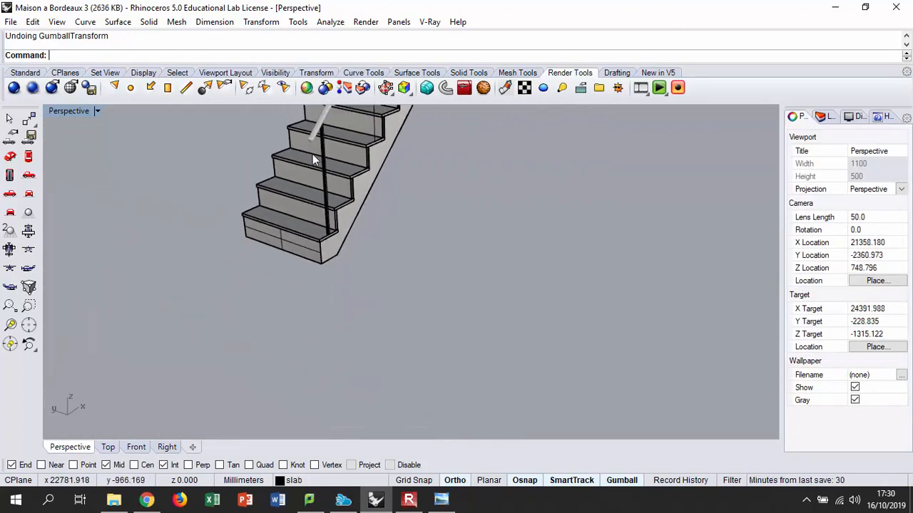
scroll(341, 203, "up", 6)
left_click(358, 222)
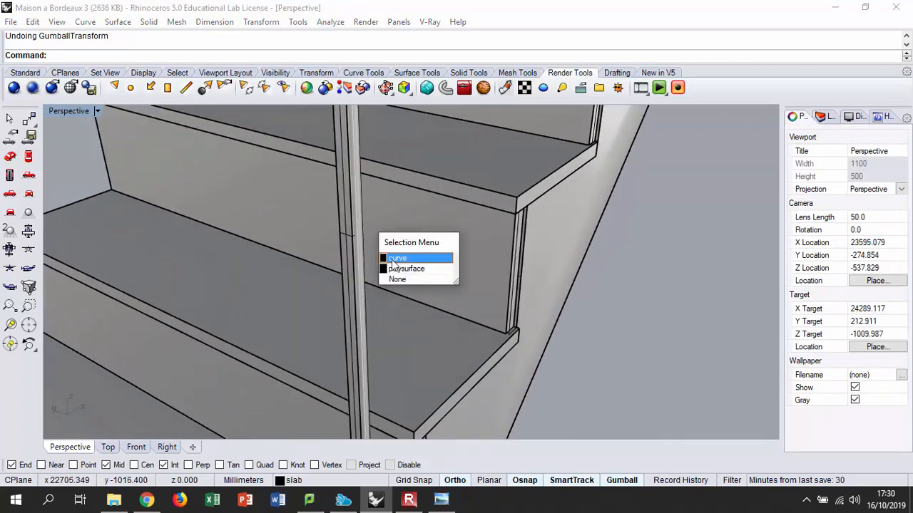
left_click(397, 259)
left_click(382, 244)
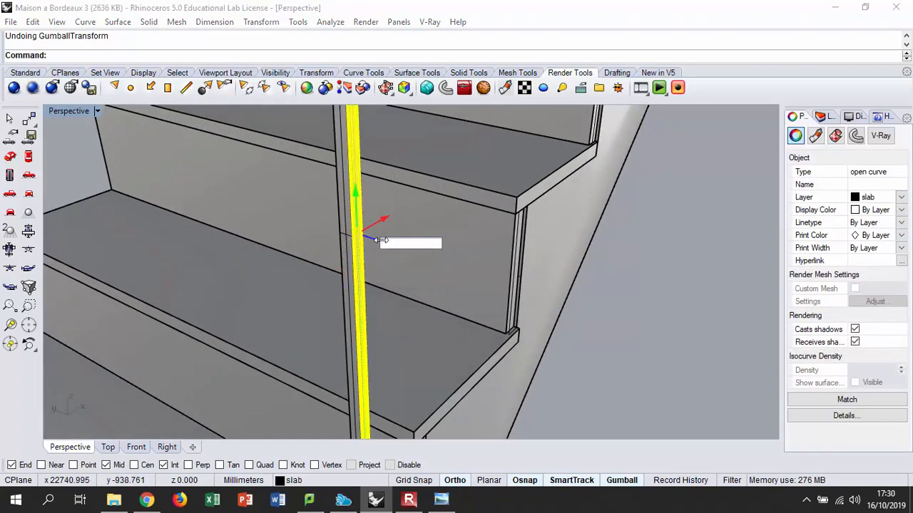
type("-7")
key("Return")
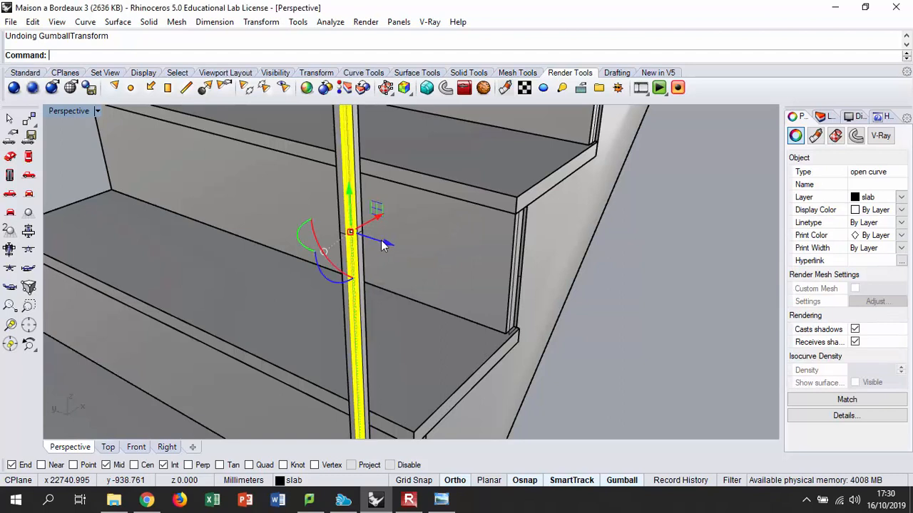
key("Return")
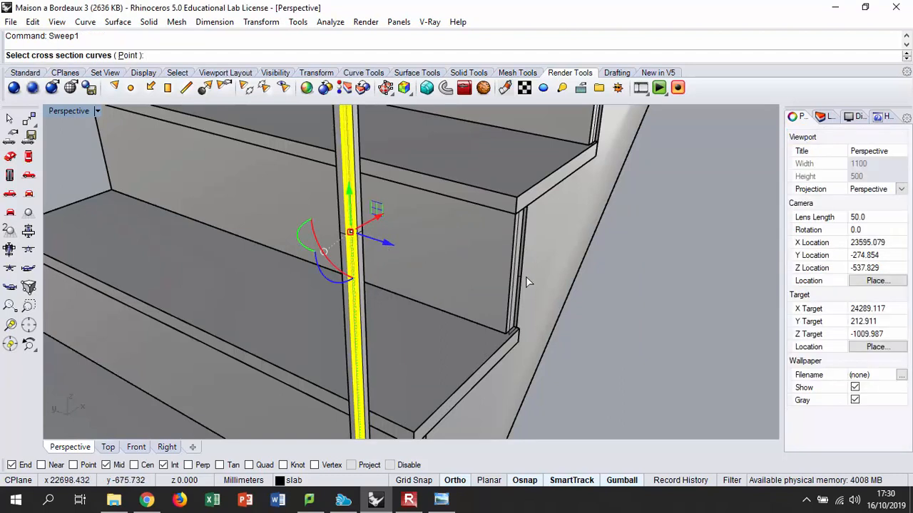
key("Escape")
key("Escape")
right_click_drag(408, 263, 346, 188)
scroll(348, 250, "down", 8)
scroll(356, 352, "up", 6)
scroll(357, 352, "up", 2)
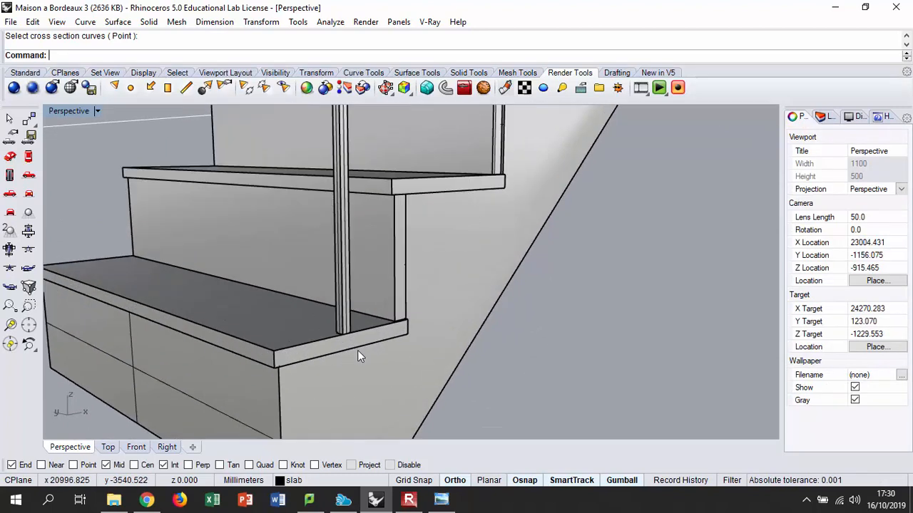
scroll(342, 329, "up", 5)
Shorten the square baluster from its upper end to about 870 mm with Scale1D, using a bottom corner as the origin
left_click(342, 325)
left_click(349, 320)
left_click(353, 321)
scroll(335, 371, "down", 3)
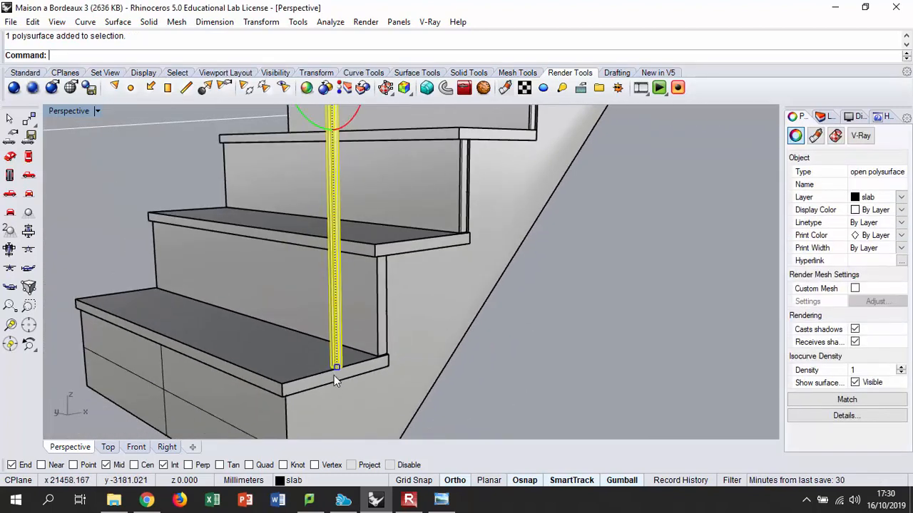
scroll(338, 325, "down", 2)
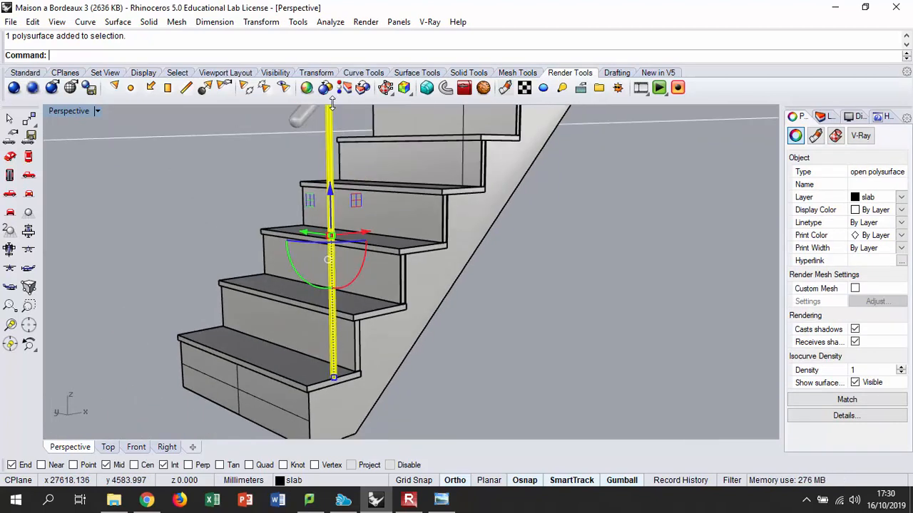
left_click(25, 76)
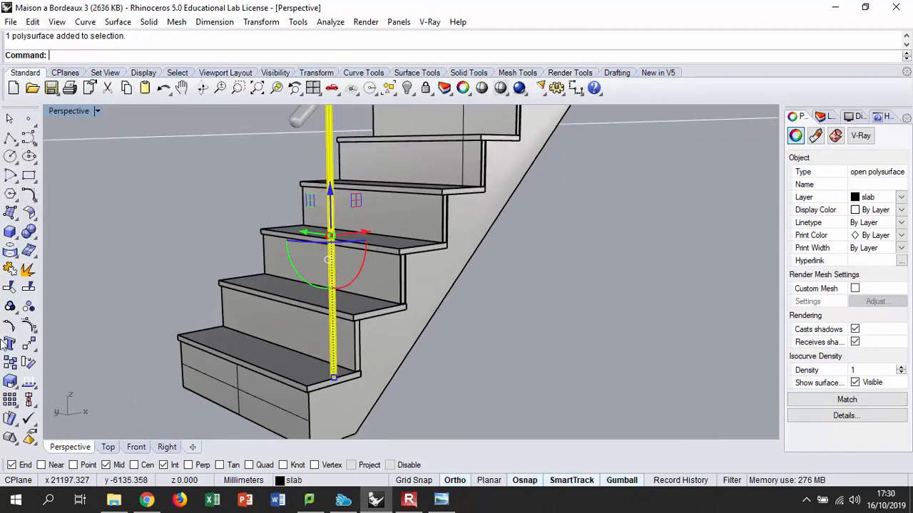
left_click(11, 385)
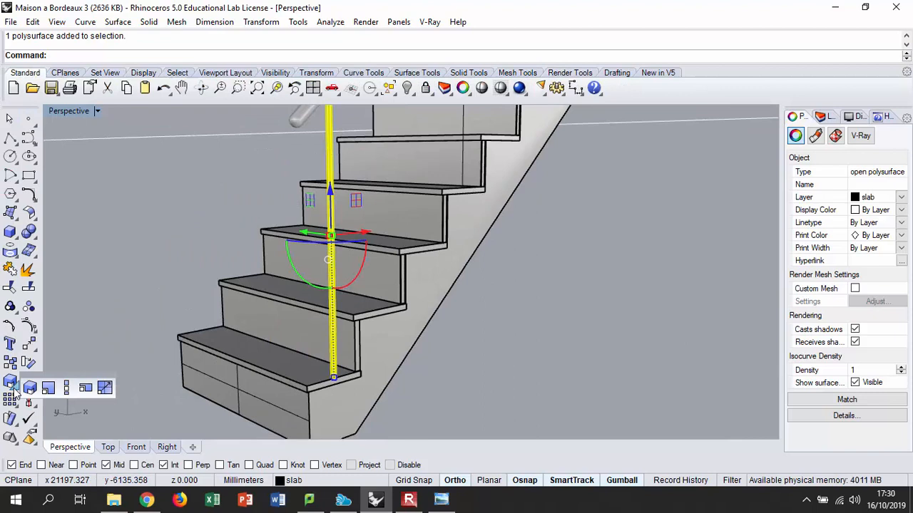
left_click(67, 388)
scroll(330, 387, "up", 4)
scroll(314, 385, "up", 3)
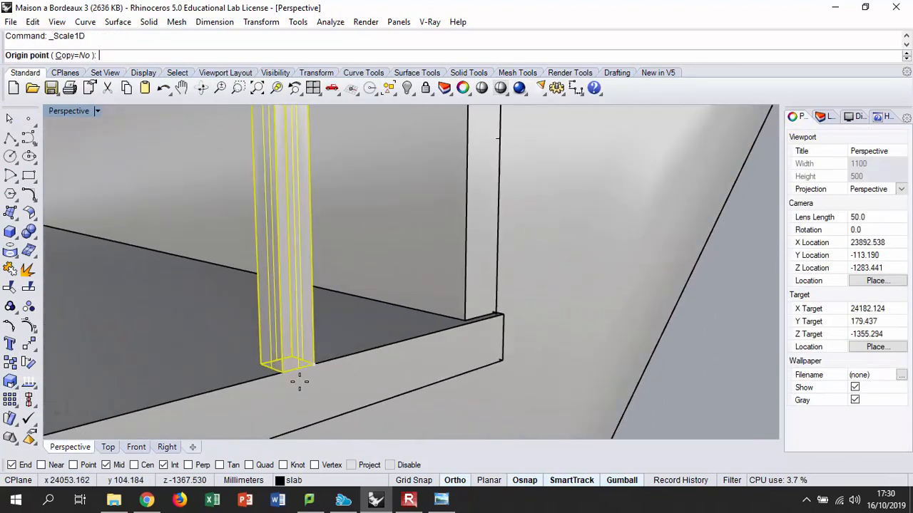
left_click(284, 371)
scroll(299, 436, "down", 5)
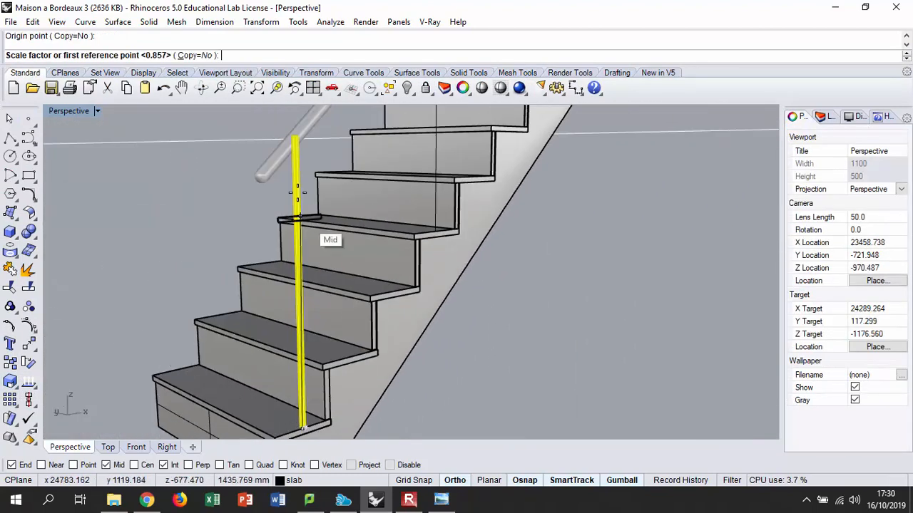
scroll(297, 126, "up", 4)
scroll(296, 125, "up", 6)
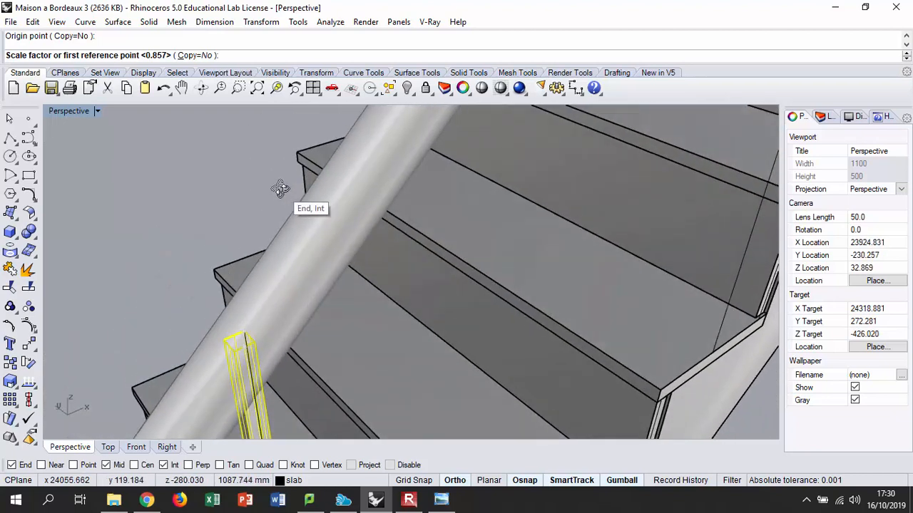
left_click(242, 329)
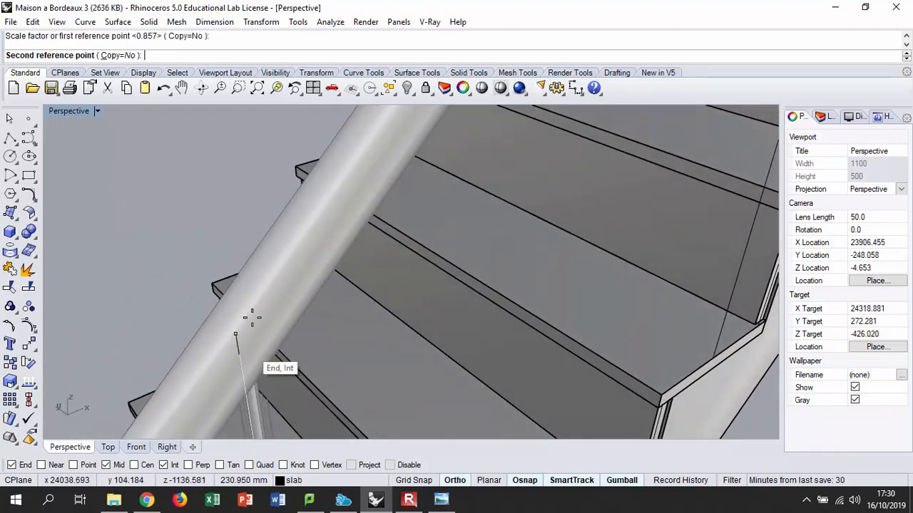
scroll(270, 374, "down", 4)
scroll(259, 198, "up", 3)
right_click_drag(259, 198, 261, 191)
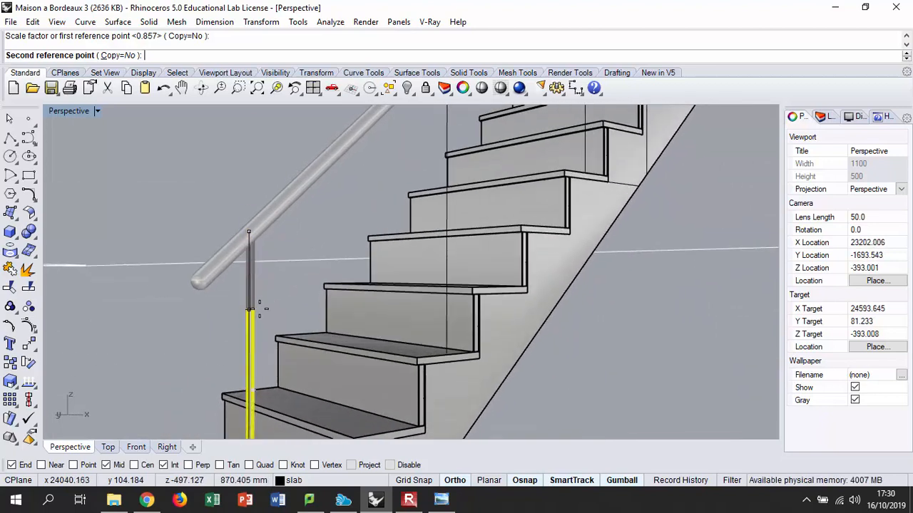
left_click(259, 311)
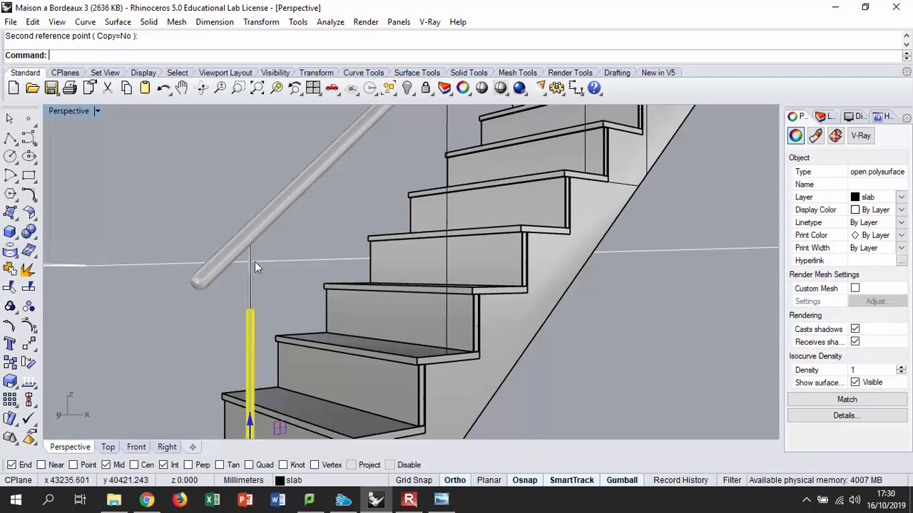
Deselect the square baluster, switch the Perspective view to Ghosted display, and examine where the round rod leaves its upper end
left_click(258, 251)
scroll(260, 248, "down", 4)
right_click_drag(259, 248, 246, 305)
left_click(97, 111)
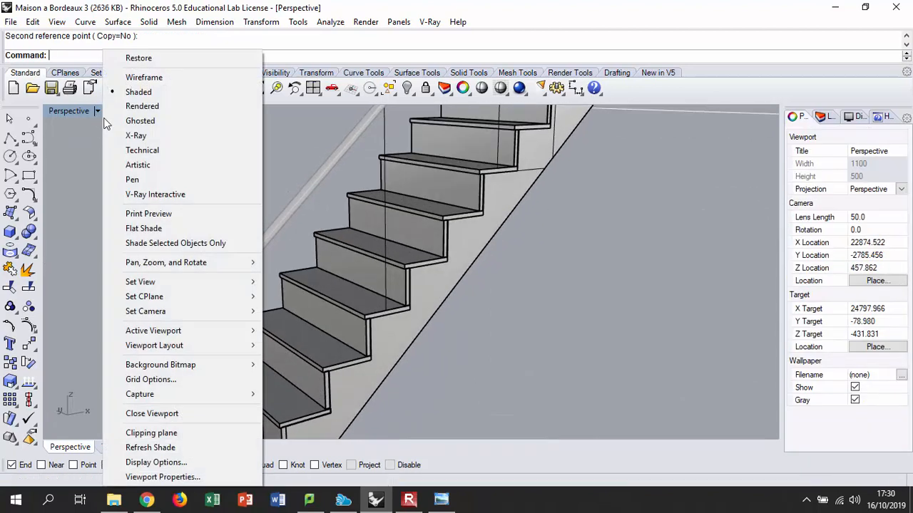
left_click(146, 120)
scroll(252, 186, "down", 6)
right_click_drag(269, 240, 268, 277)
scroll(266, 329, "up", 14)
scroll(253, 340, "down", 2)
scroll(252, 294, "down", 3)
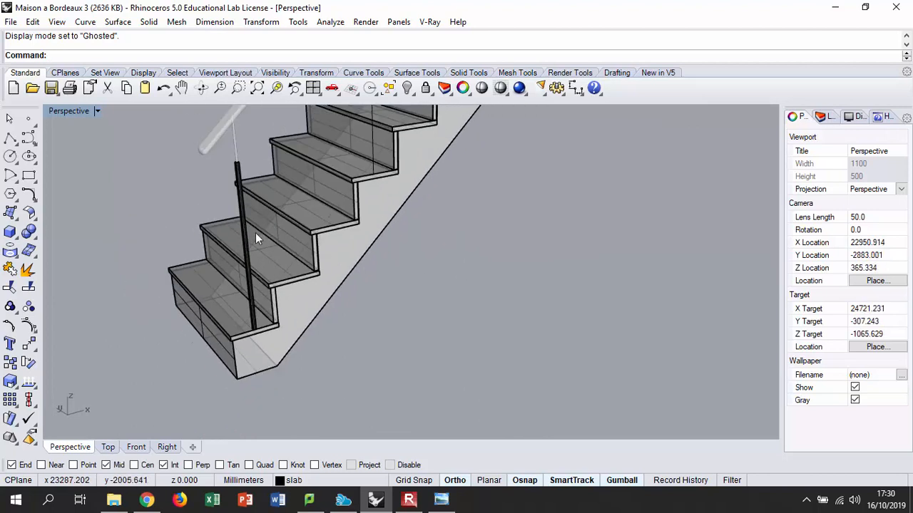
scroll(237, 158, "up", 8)
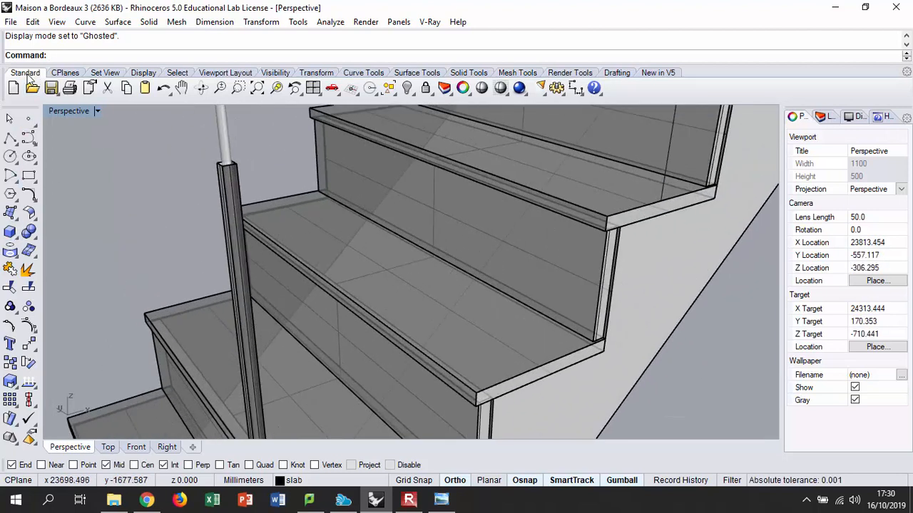
Shorten the square baluster from its lower end with Scale1D, using a top corner as the origin and raising the foot above the tread
left_click(14, 386)
left_click(85, 387)
scroll(207, 168, "up", 4)
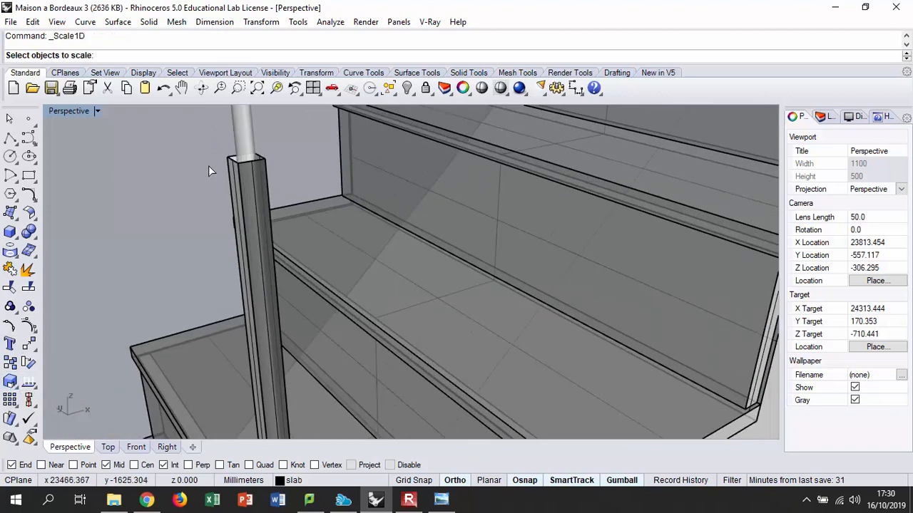
left_click(251, 172)
key("Return")
left_click(244, 164)
scroll(293, 149, "down", 12)
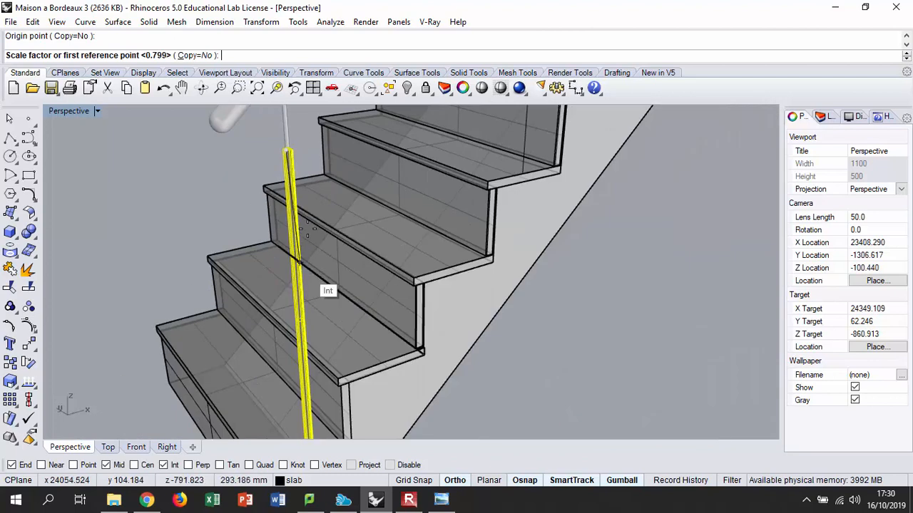
scroll(298, 296, "down", 2)
scroll(326, 307, "up", 8)
scroll(275, 316, "up", 2)
left_click(321, 342)
scroll(321, 342, "down", 4)
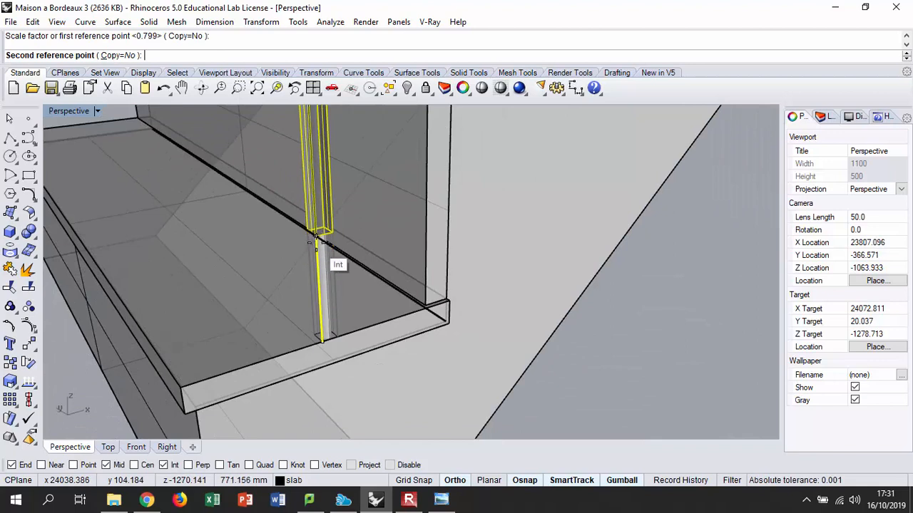
left_click(317, 188)
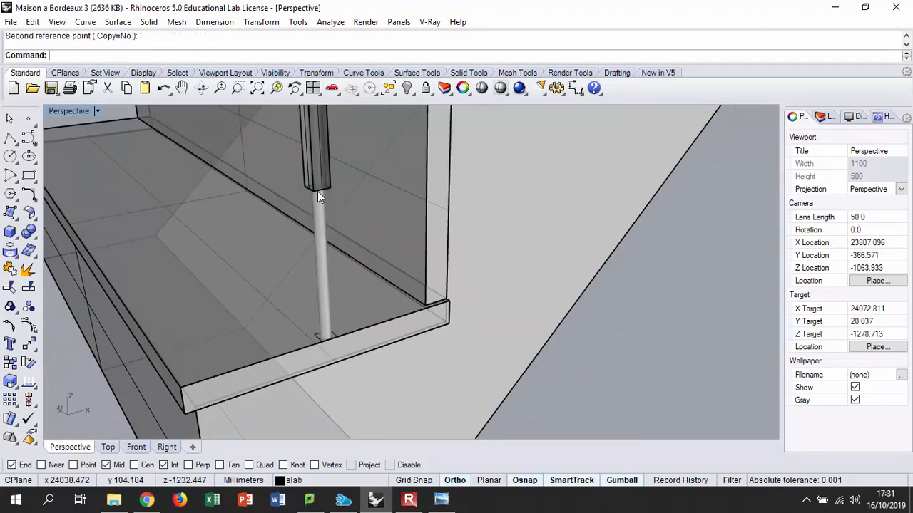
Inspect the shortened square sleeve on the round baluster between the bottom tread and the handrail
scroll(335, 265, "down", 6)
right_click_drag(357, 277, 442, 285)
scroll(327, 274, "down", 4)
scroll(391, 342, "down", 10)
scroll(367, 285, "up", 10)
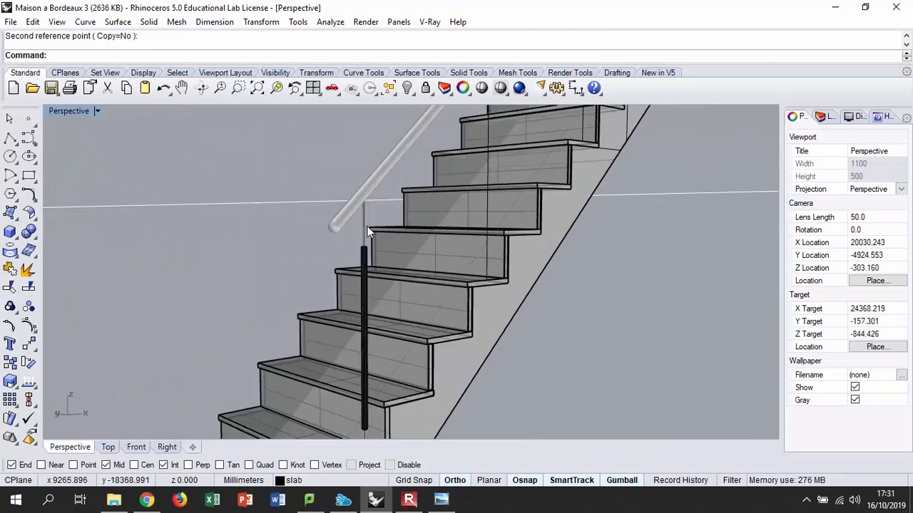
Switch the Perspective view to Rendered display and inspect the upper end of the square sleeve
scroll(371, 274, "up", 5)
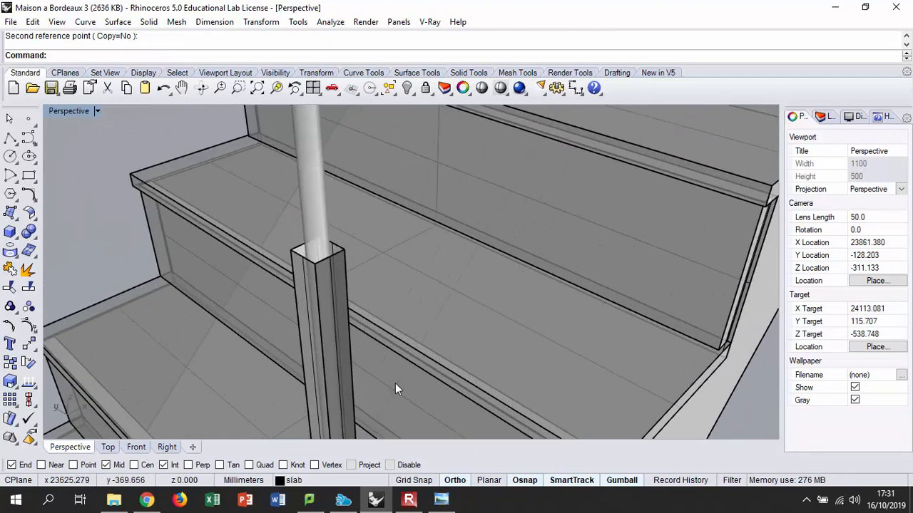
left_click(98, 111)
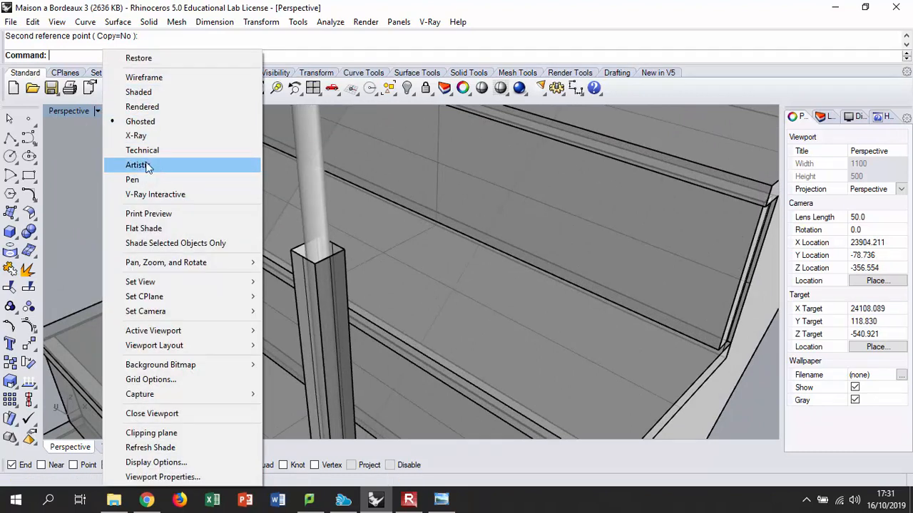
left_click(158, 118)
scroll(356, 240, "up", 5)
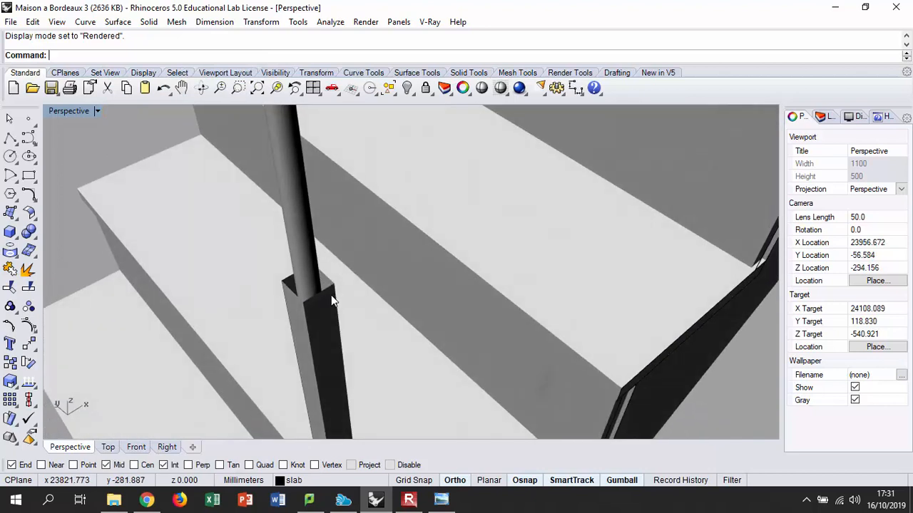
Cap the open ends of the square sleeve to make it a closed solid
left_click(331, 303)
type("Cap")
key("Return")
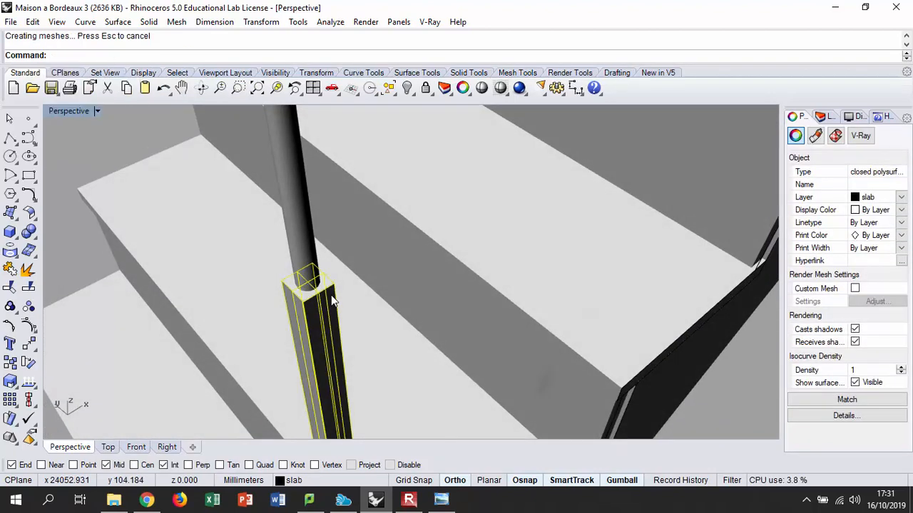
key("Escape")
Thicken the square sleeve slightly in both horizontal directions with the gumball scale handles, then deselect it
right_click_drag(316, 292, 340, 335)
scroll(340, 334, "up", 3)
left_click(347, 289)
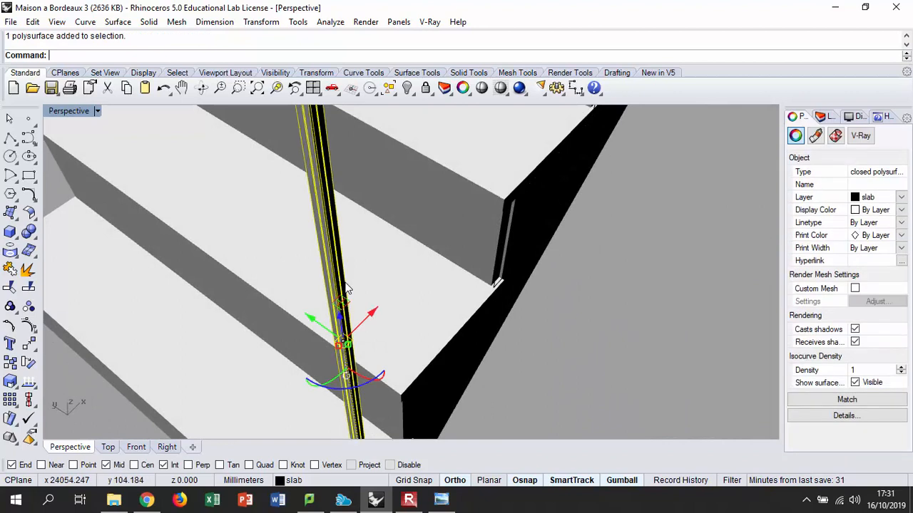
scroll(346, 345, "up", 4)
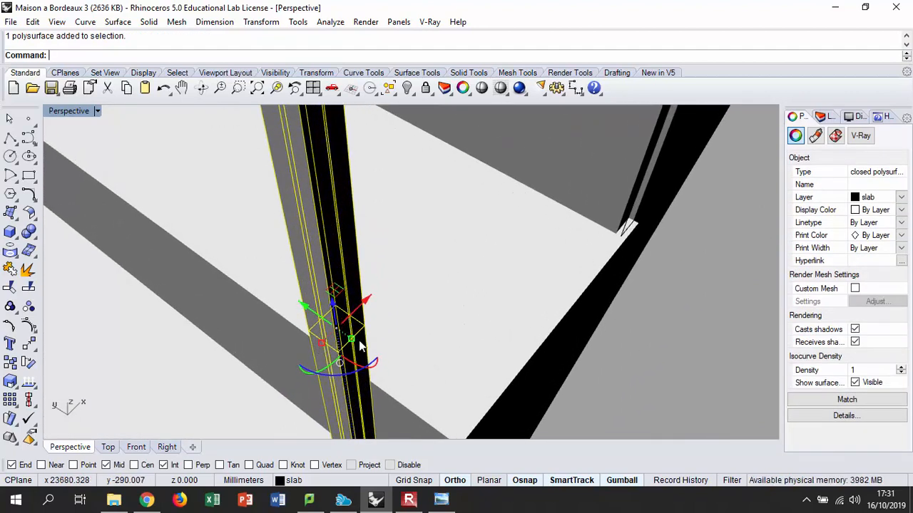
left_click_drag(355, 342, 319, 351)
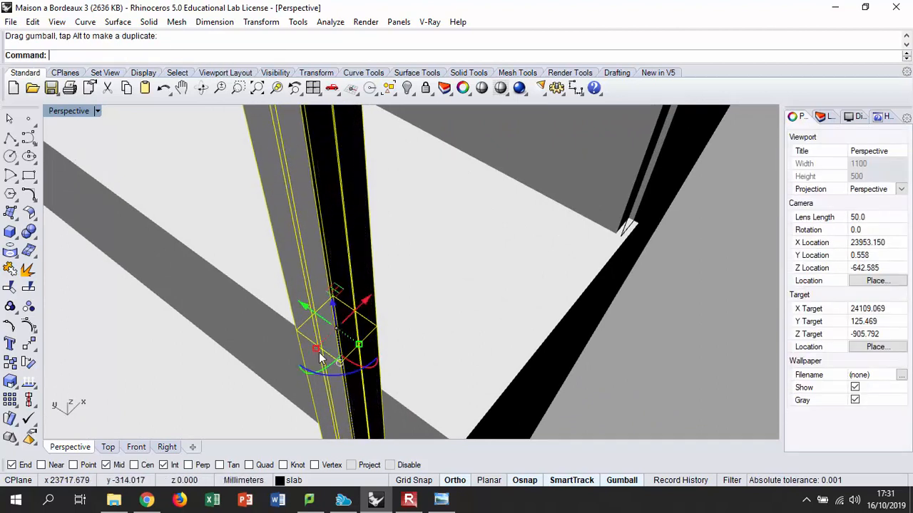
scroll(319, 352, "down", 14)
right_click_drag(330, 346, 311, 299)
scroll(325, 347, "up", 8)
key("Escape")
scroll(325, 348, "down", 8)
scroll(326, 409, "up", 4)
scroll(311, 297, "down", 6)
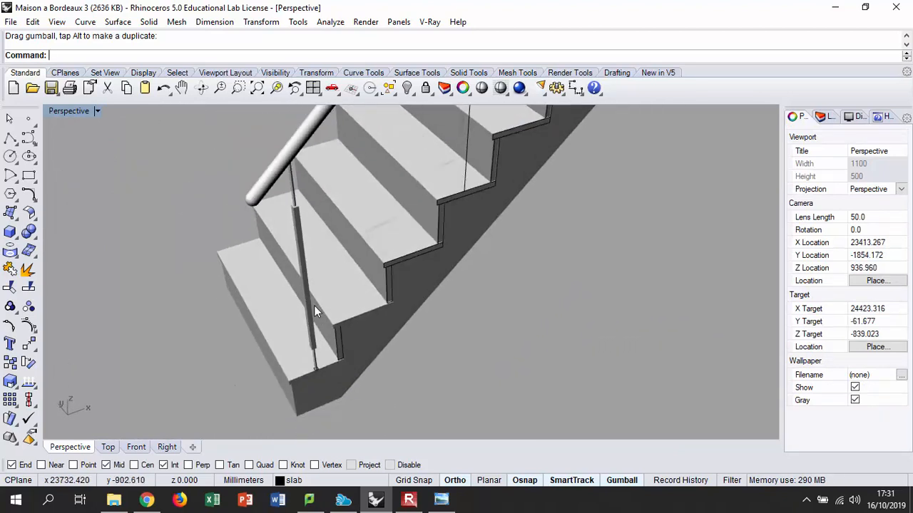
Copy the round rod with its centre curve and square sleeve from the bottom tread's front corner to the matching corner of a higher tread
scroll(310, 286, "down", 8)
scroll(326, 325, "up", 12)
left_click(280, 306)
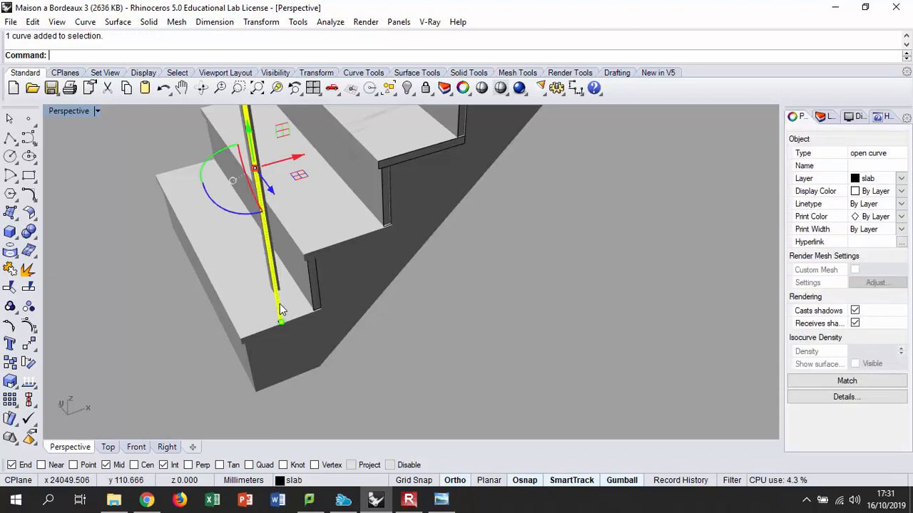
scroll(275, 248, "up", 5)
left_click(274, 264, "shift")
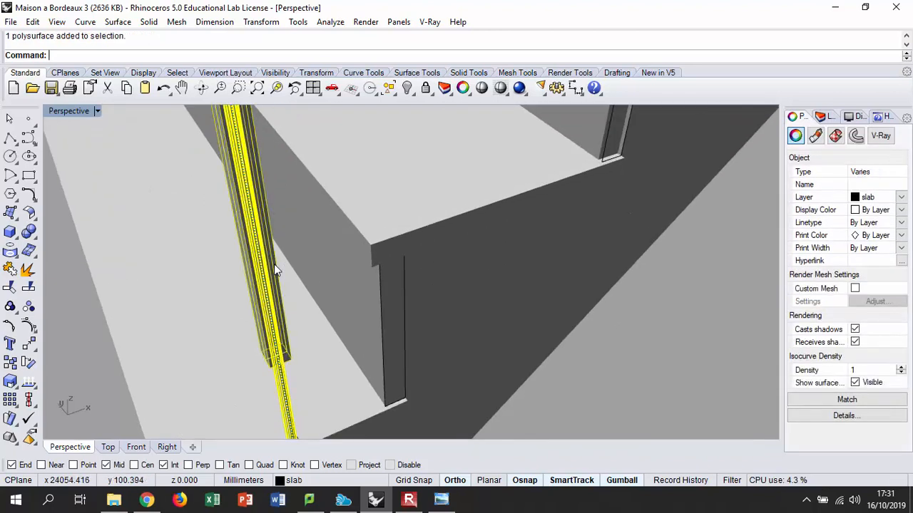
scroll(274, 264, "down", 3)
right_click_drag(139, 326, 211, 352)
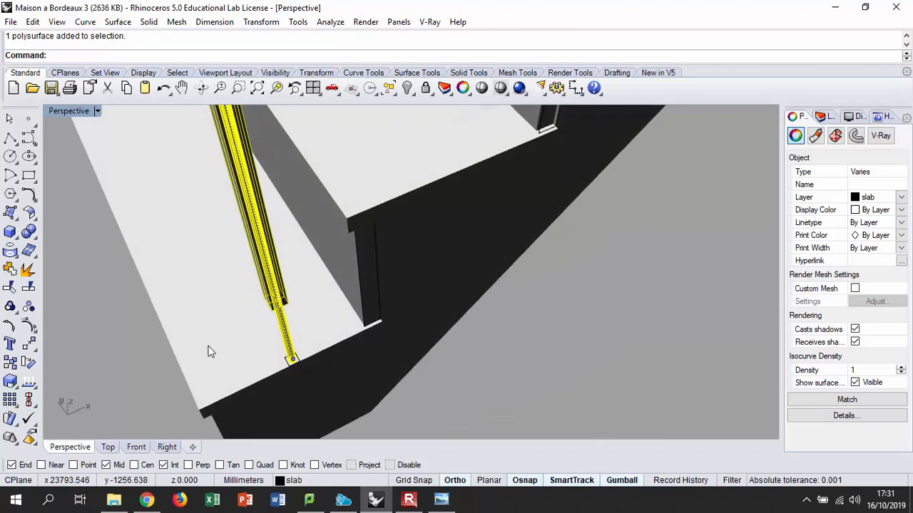
left_click(10, 363)
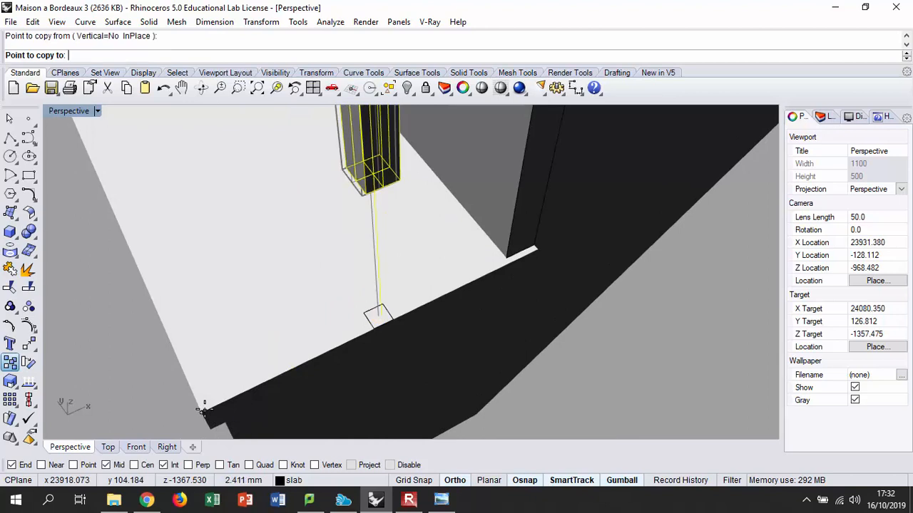
left_click(202, 412)
scroll(202, 412, "down", 12)
scroll(238, 312, "up", 9)
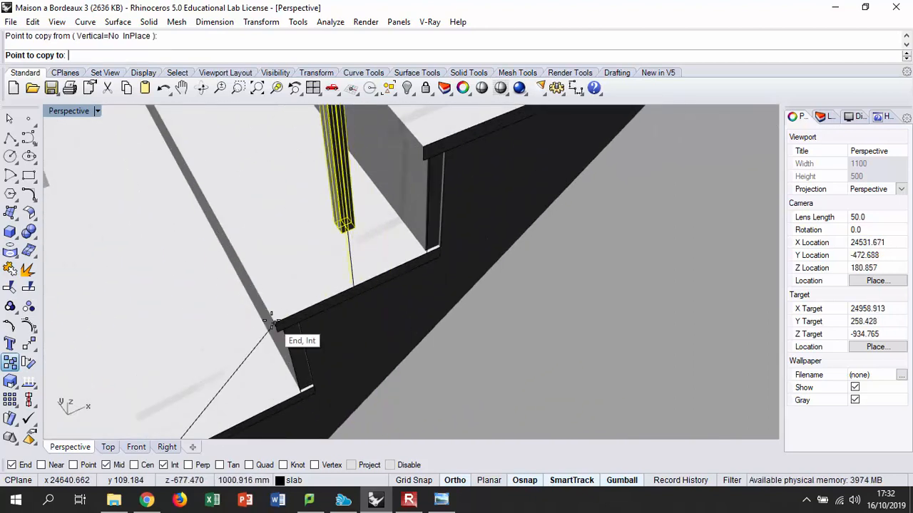
left_click(273, 322)
Place three more copies of the baluster at matching front tread corners up the flight, the last on the top tread
scroll(261, 330, "down", 6)
scroll(403, 154, "up", 4)
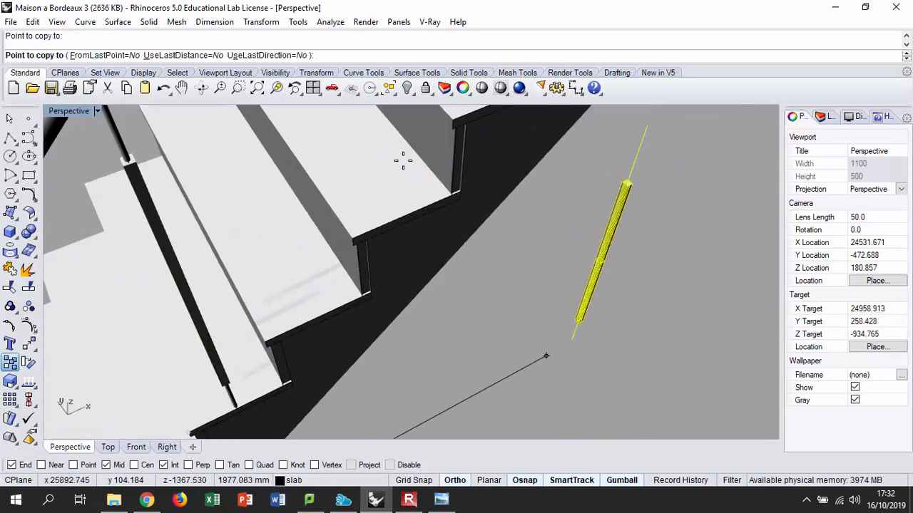
left_click(454, 122)
scroll(318, 285, "down", 6)
scroll(374, 189, "up", 4)
scroll(370, 191, "up", 3)
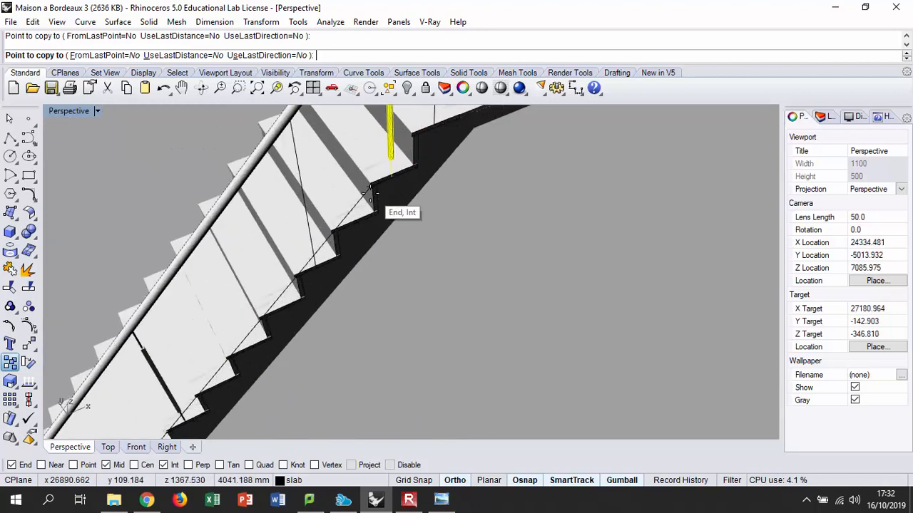
scroll(292, 278, "up", 12)
left_click(293, 261)
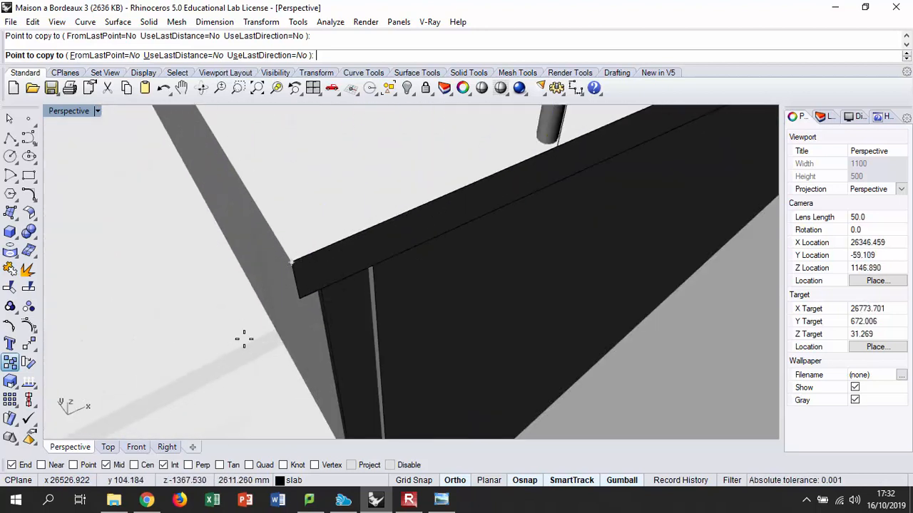
scroll(254, 325, "down", 6)
scroll(346, 245, "up", 5)
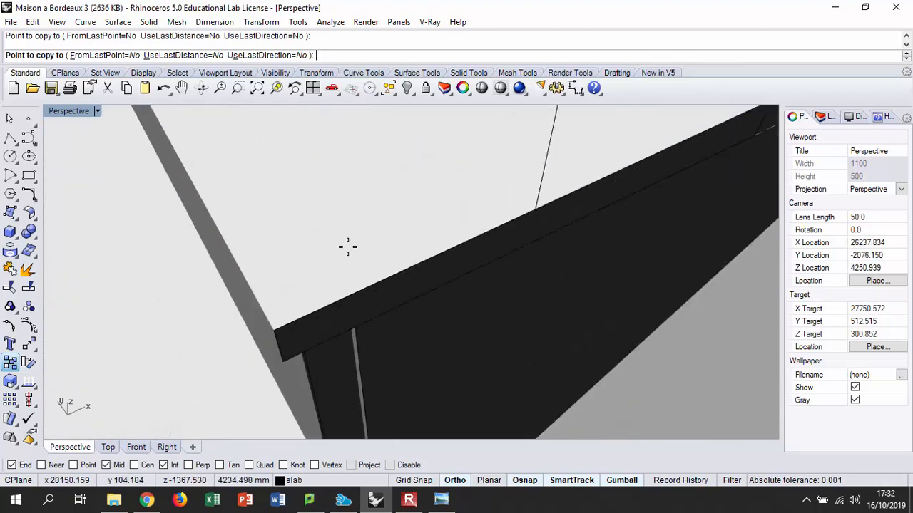
left_click(273, 330)
scroll(321, 336, "down", 6)
key("Return")
Copy the top tread's baluster from the end point of its foot to the far corner of the landing
scroll(408, 277, "up", 5)
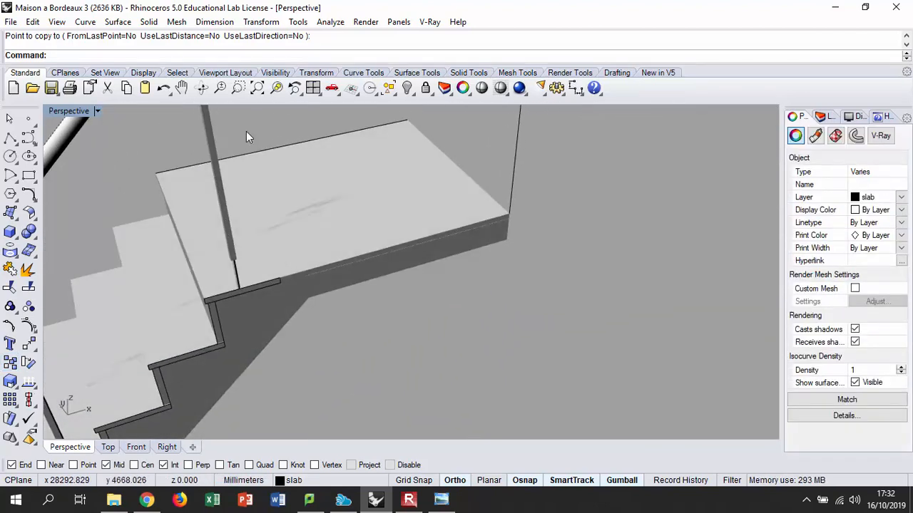
left_click(217, 164)
scroll(255, 370, "up", 5)
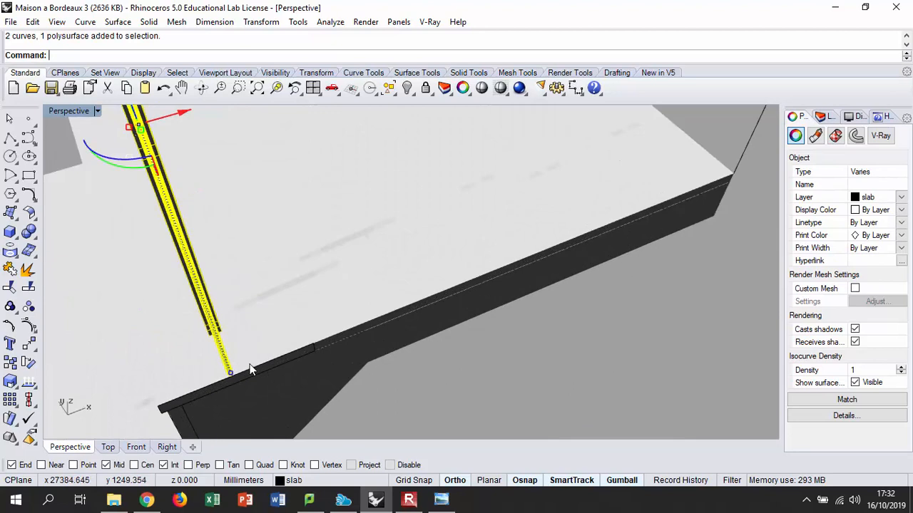
scroll(250, 366, "up", 3)
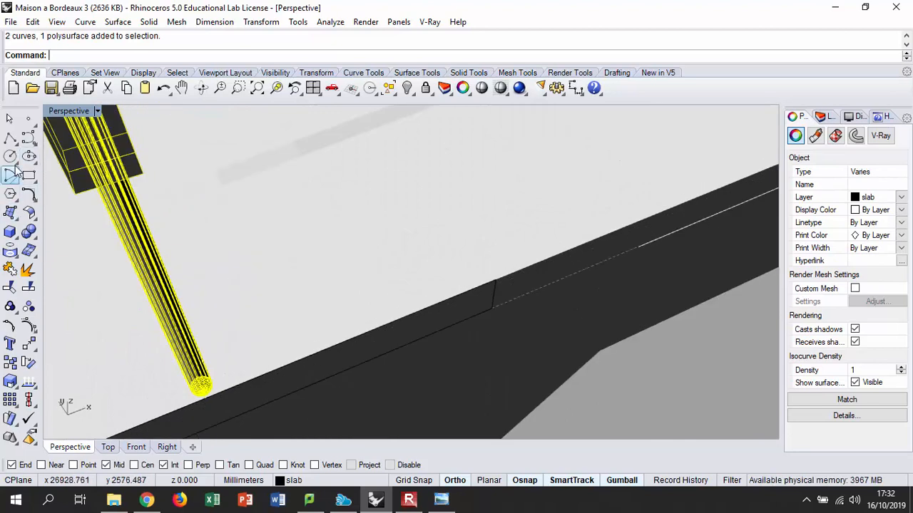
left_click(11, 364)
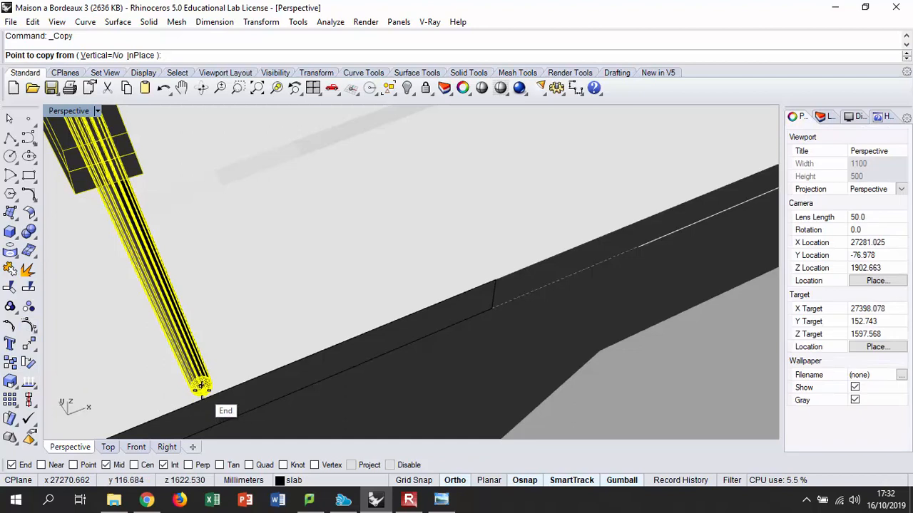
left_click(200, 386)
scroll(201, 386, "down", 5)
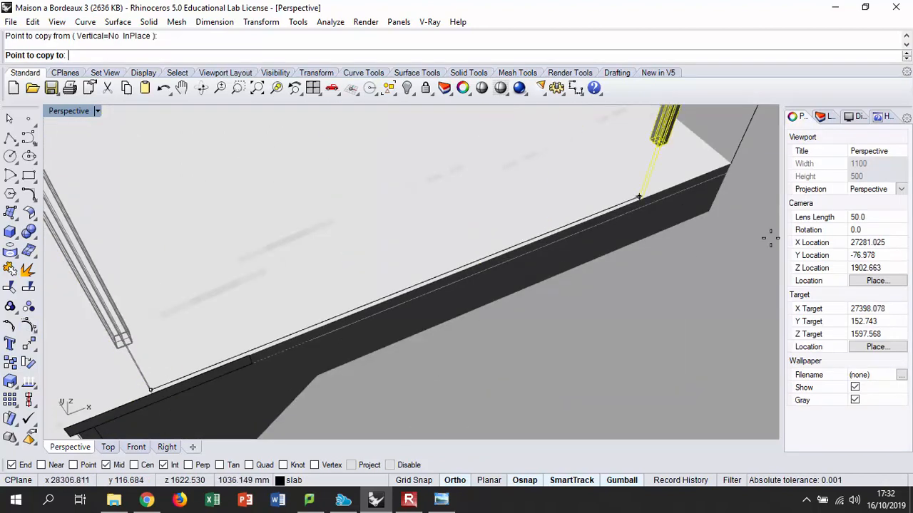
left_click(732, 164)
scroll(720, 165, "up", 4)
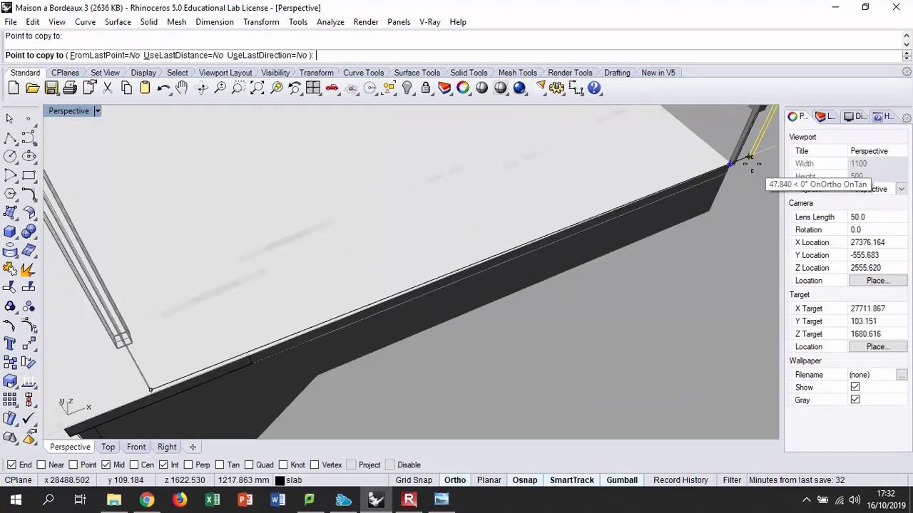
key("Return")
Try to move the baluster at the landing's far corner 50 mm along the X axis
scroll(512, 229, "down", 10)
right_click_drag(509, 249, 512, 186)
scroll(574, 197, "up", 5)
left_click(513, 192)
scroll(521, 194, "up", 4)
left_click(538, 199)
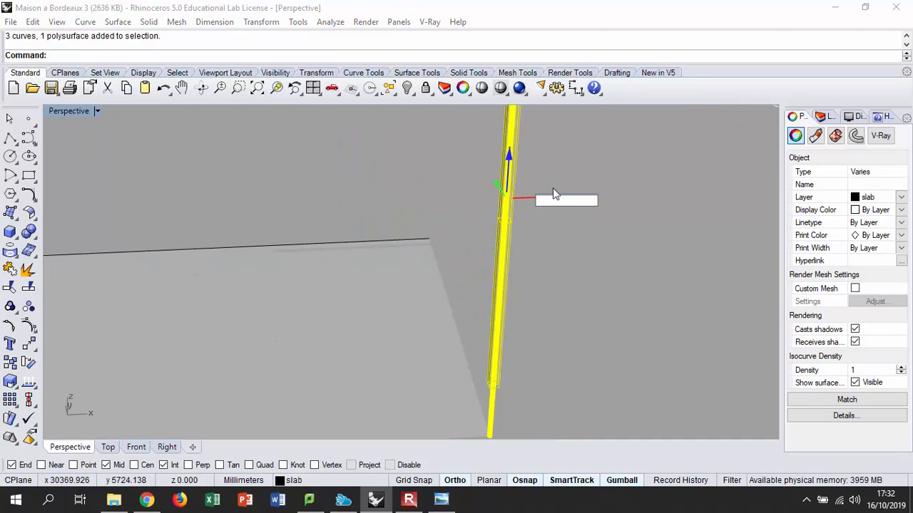
type("50")
key("Return")
left_click(496, 182)
key("Escape")
key("Escape")
Select the whole baluster at the landing's far corner and move it -100 mm along the X axis
right_click_drag(498, 189, 505, 218)
left_click_drag(500, 156, 453, 171)
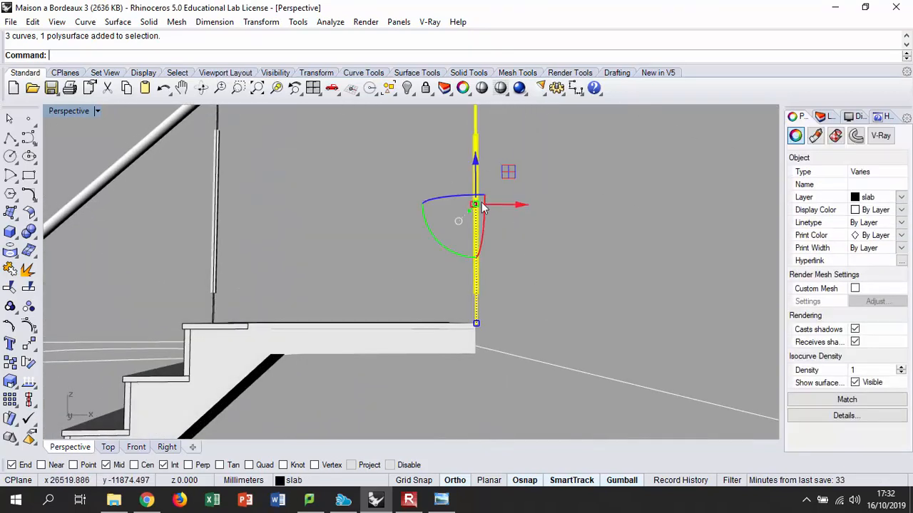
left_click(504, 205)
type("-1")
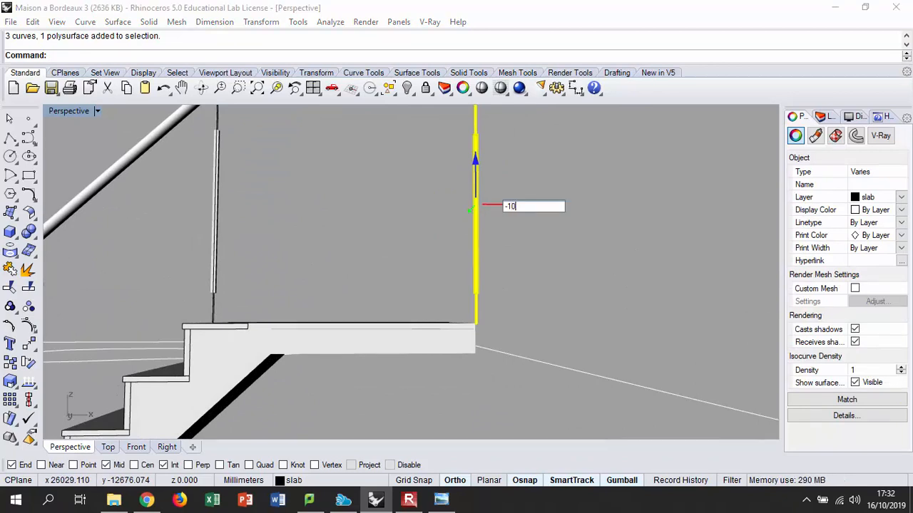
type("0")
key("Return")
key("Escape")
Examine the balusters and handrail along the whole stair from several sides, and save the model
right_click_drag(504, 204, 722, 281)
scroll(516, 245, "down", 8)
right_click_drag(518, 275, 589, 293)
scroll(555, 345, "up", 14)
scroll(533, 279, "up", 8)
right_click_drag(528, 282, 525, 312)
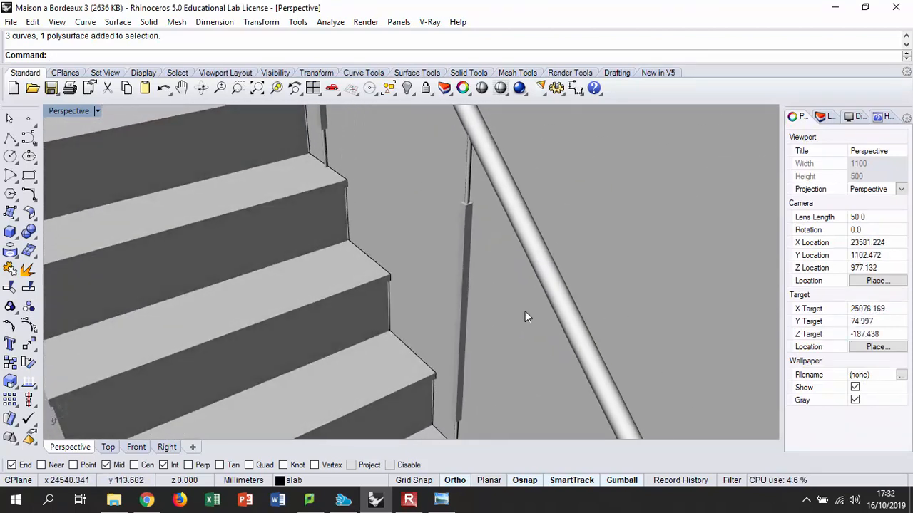
scroll(512, 275, "down", 8)
right_click_drag(512, 274, 281, 298)
scroll(424, 314, "down", 8)
scroll(428, 314, "down", 8)
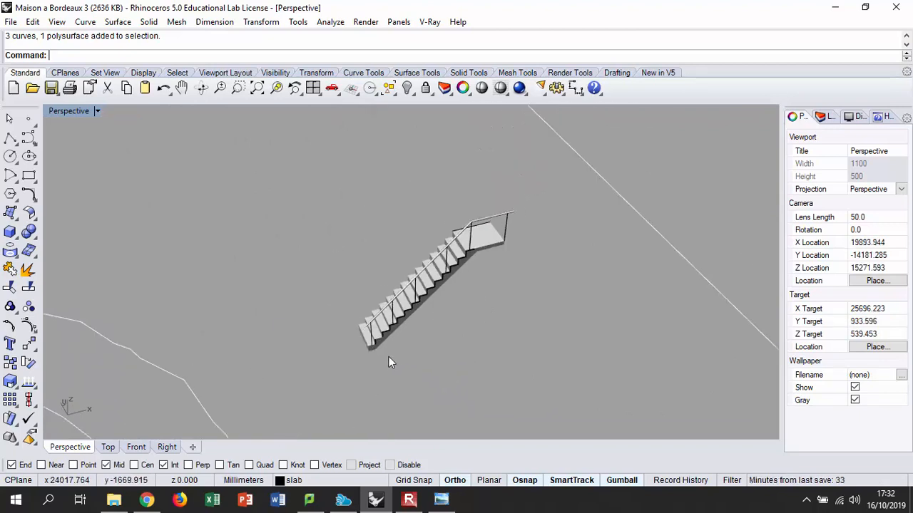
right_click_drag(485, 285, 510, 181)
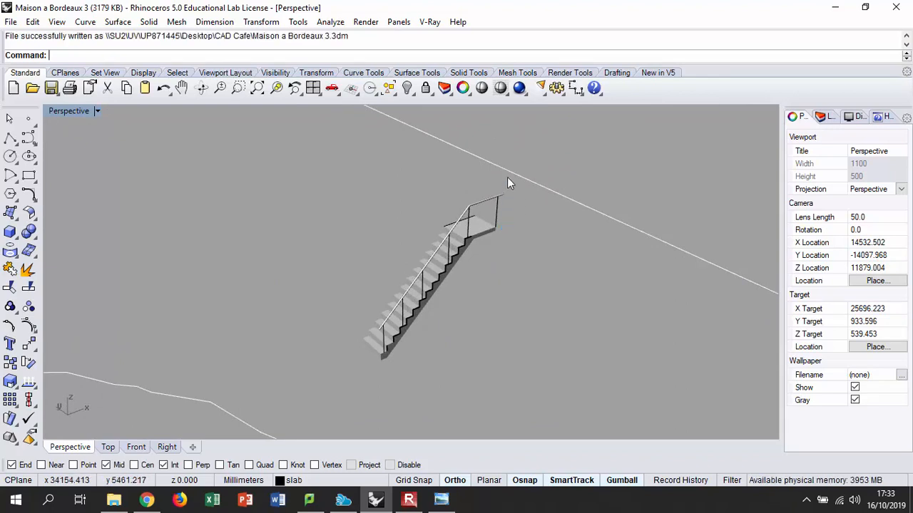
Delete the leftover closed profile curve on the side edge of the top tread
scroll(508, 240, "up", 5)
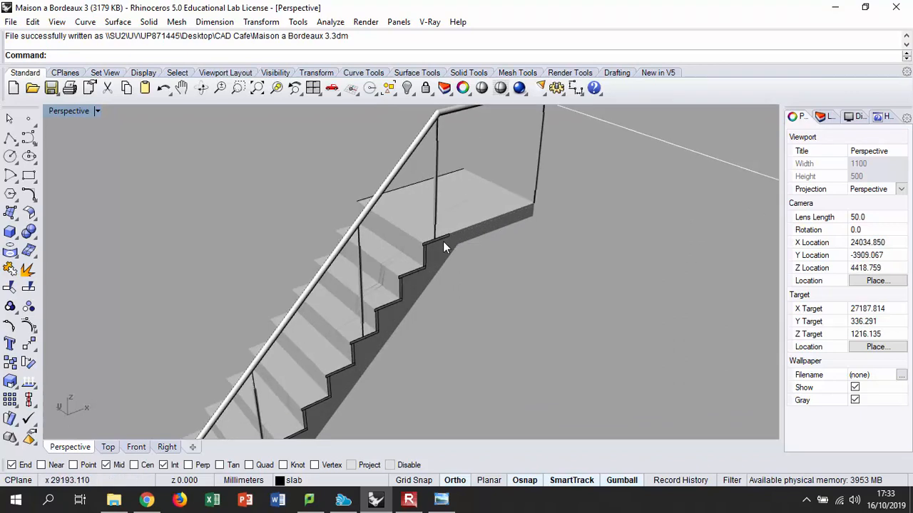
left_click(440, 241)
left_click(482, 275)
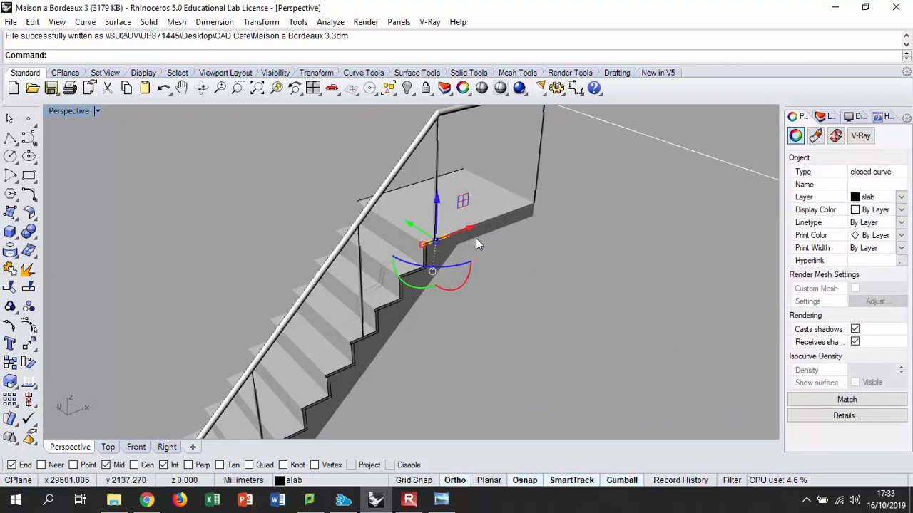
key("Delete")
Select the whole staircase with its railing and look at its position relative to the house
scroll(489, 245, "down", 5)
left_click_drag(519, 143, 276, 411)
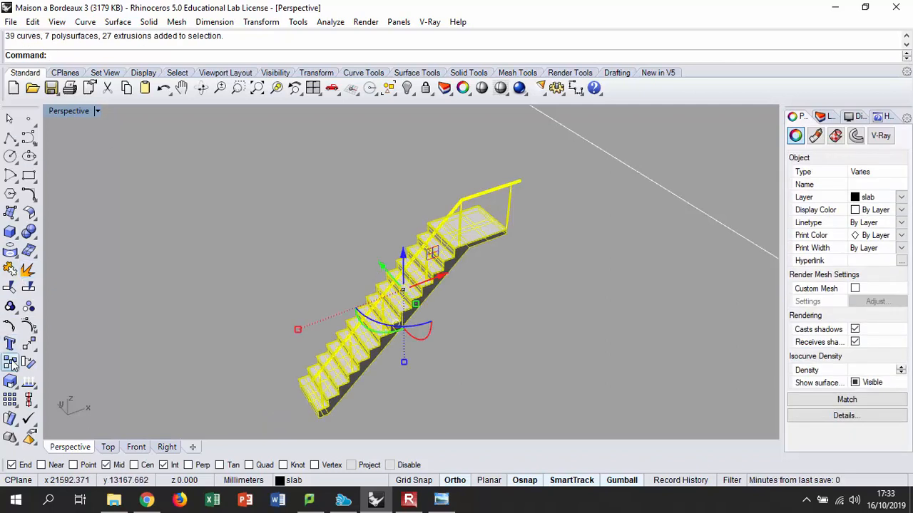
scroll(560, 253, "down", 8)
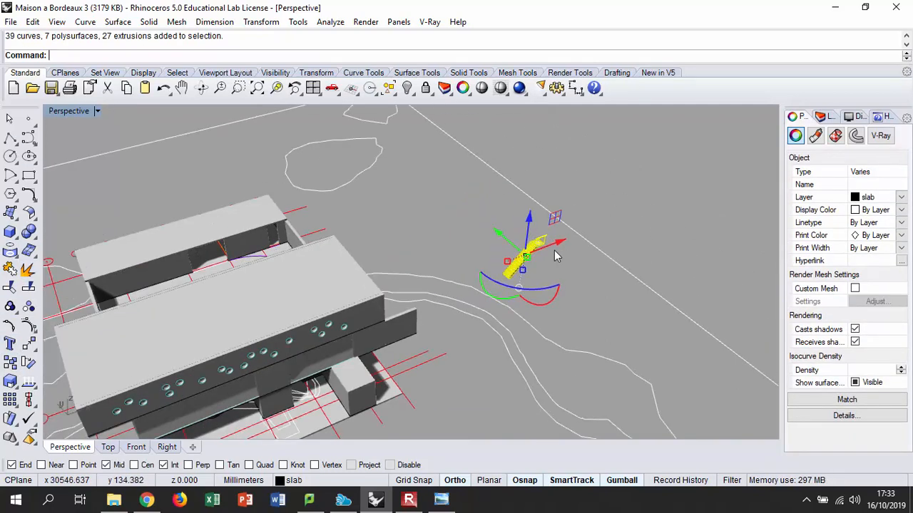
right_click_drag(422, 294, 309, 223)
Try to select the upper parts of the house in the Perspective view
left_click(305, 159)
right_click_drag(291, 185, 321, 162)
left_click_drag(321, 161, 199, 228)
left_click_drag(114, 232, 102, 217)
key("Escape")
right_click_drag(119, 207, 581, 130)
left_click_drag(388, 196, 388, 198)
key("Escape")
Select the storeys above the ground floor in the Front view and hide them
double_click(71, 107)
scroll(311, 335, "down", 6)
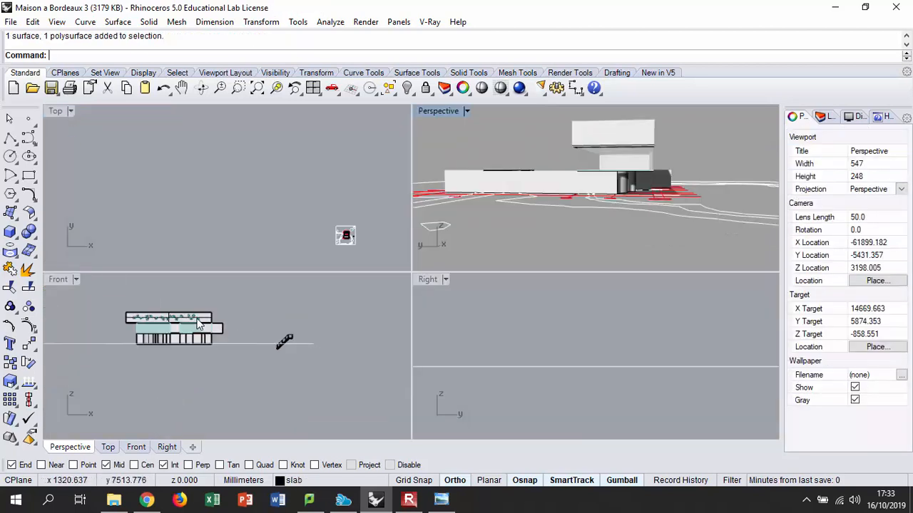
scroll(290, 330, "up", 2)
left_click(291, 303)
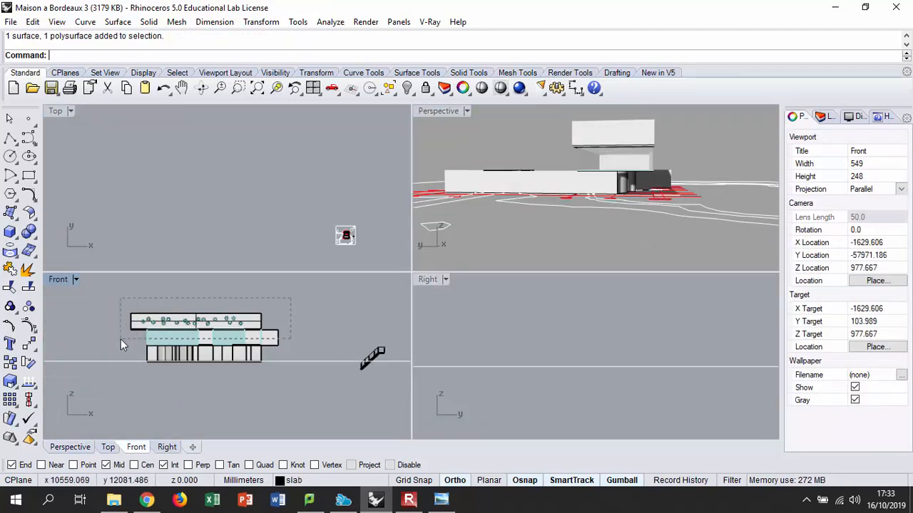
left_click_drag(120, 339, 121, 339)
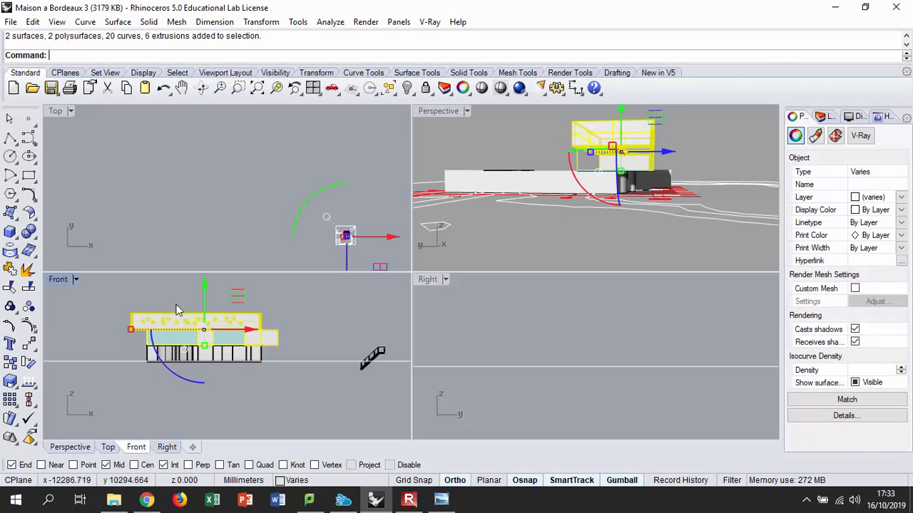
left_click(409, 88)
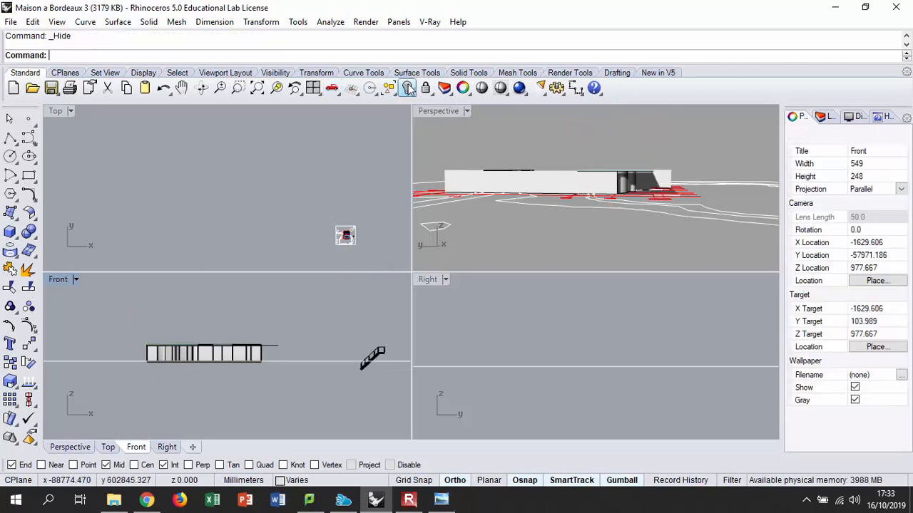
Select the whole staircase with its railing in a maximized Perspective view
double_click(442, 111)
right_click_drag(457, 214, 345, 297)
scroll(430, 147, "up", 10)
right_click_drag(364, 219, 394, 246)
left_click_drag(356, 311, 281, 367)
right_click_drag(391, 271, 403, 306)
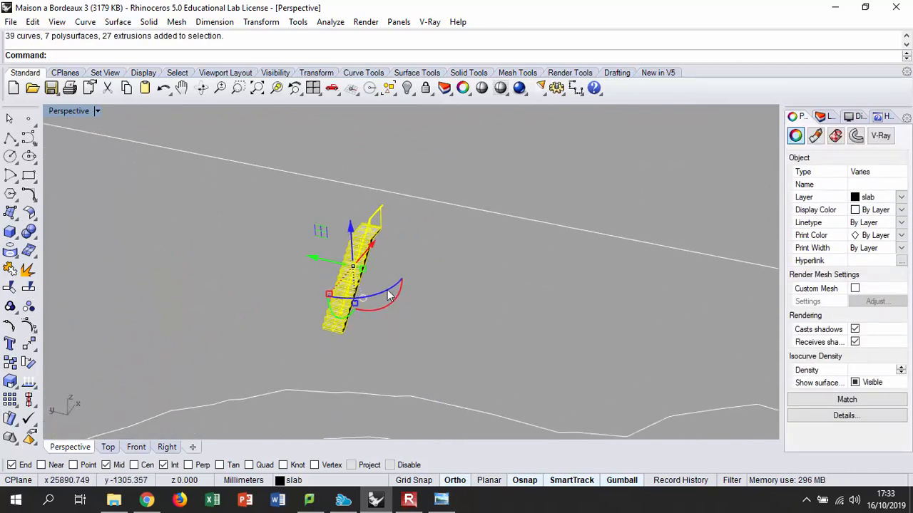
Try to rotate the staircase 90 degrees about its vertical axis
scroll(392, 288, "down", 2)
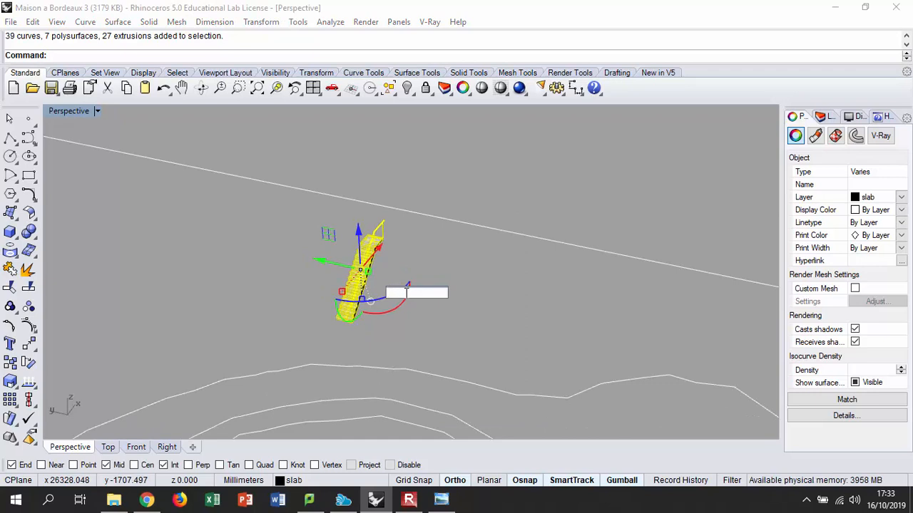
type("90")
key("Return")
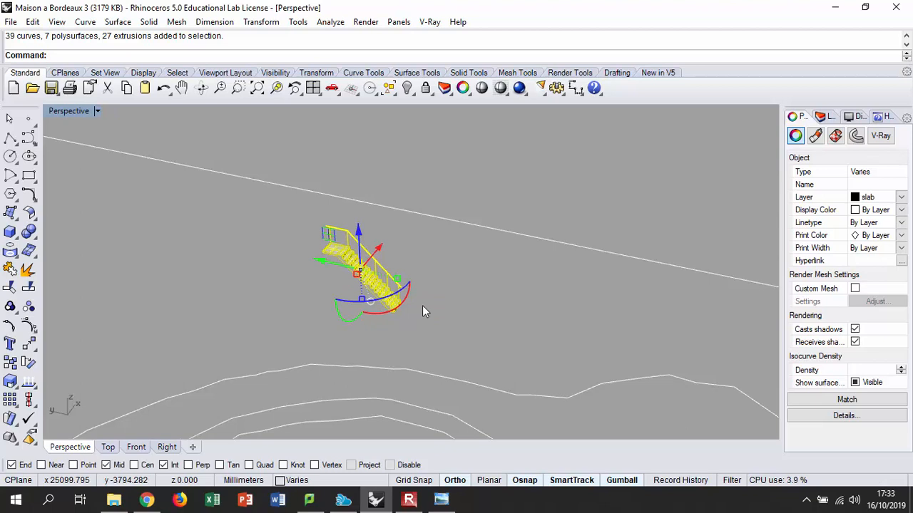
key("ctrl+z")
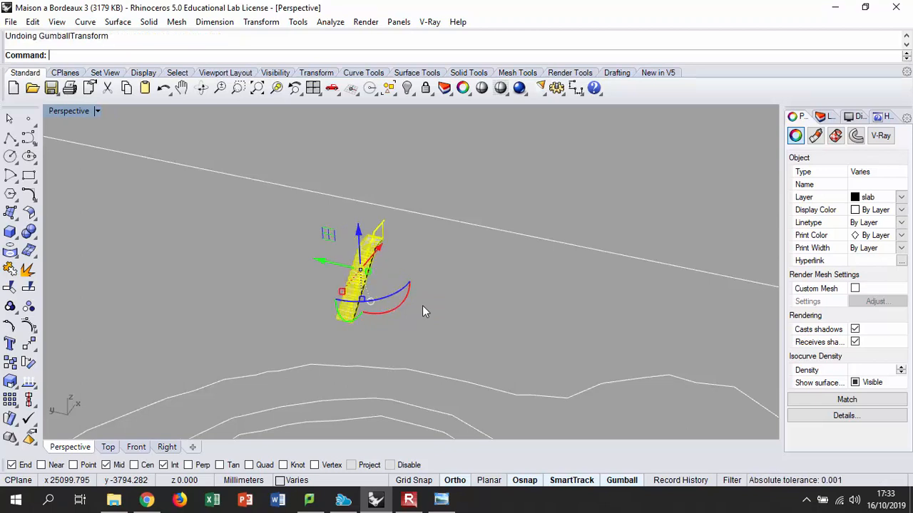
Rotate the staircase with its railing -90 degrees about its vertical axis
left_click(396, 295)
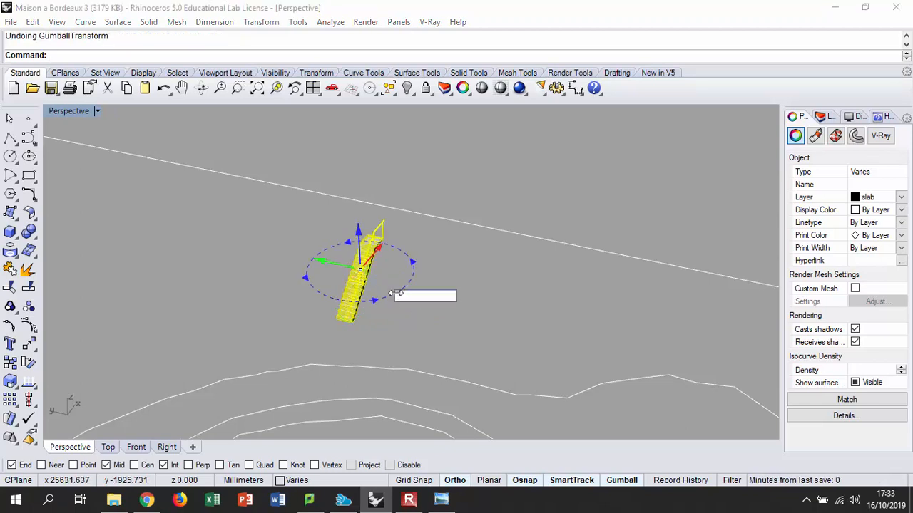
type("-90")
key("Return")
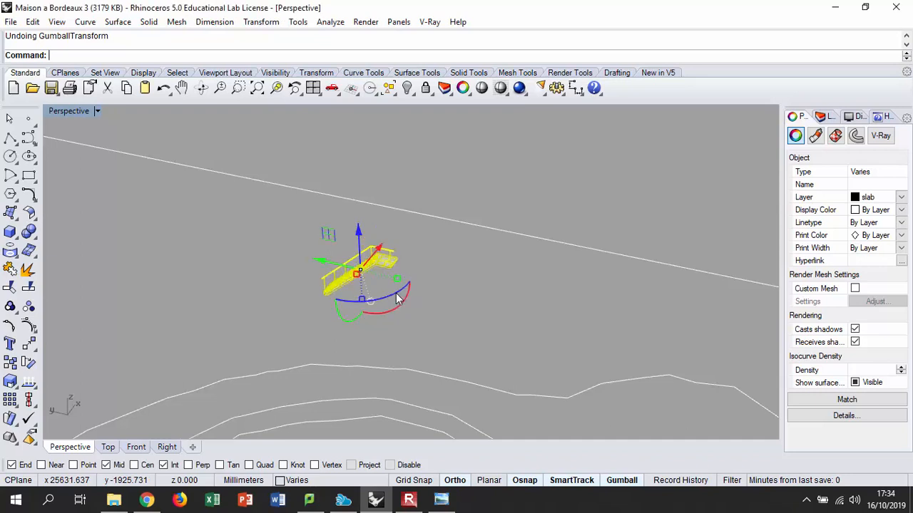
key("ctrl+h")
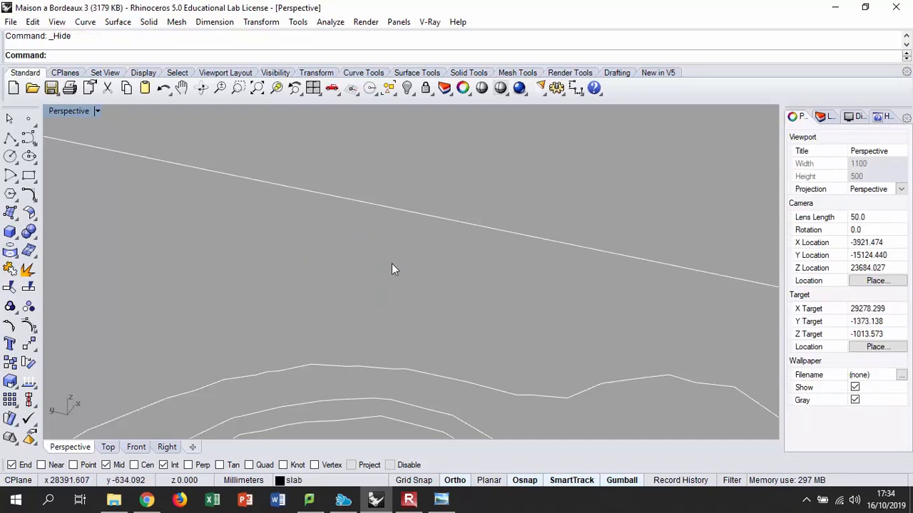
scroll(421, 250, "up", 5)
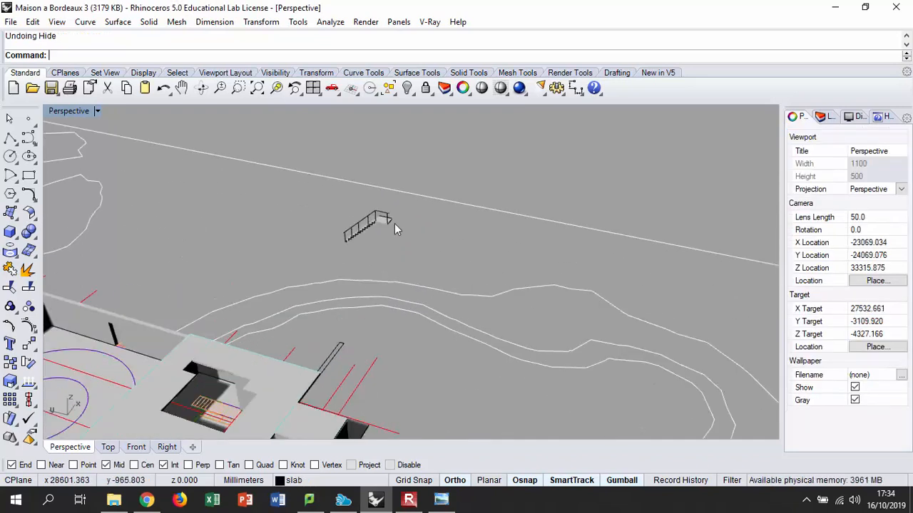
Move the whole staircase by the outer top corner of its landing to the snapped midpoint on the slab edge at the stair opening
scroll(394, 223, "up", 5)
left_click_drag(199, 305, 198, 305)
right_click_drag(303, 250, 305, 167)
scroll(362, 273, "up", 5)
scroll(279, 159, "up", 6)
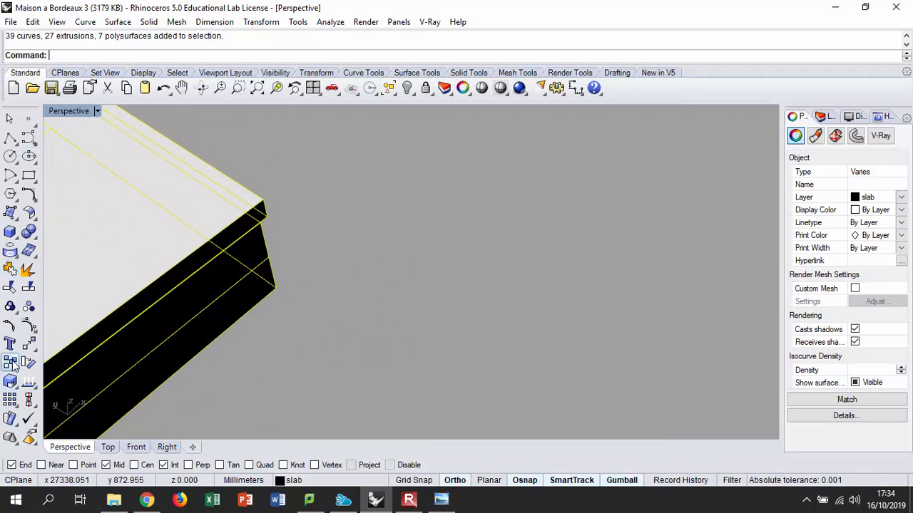
left_click(29, 345)
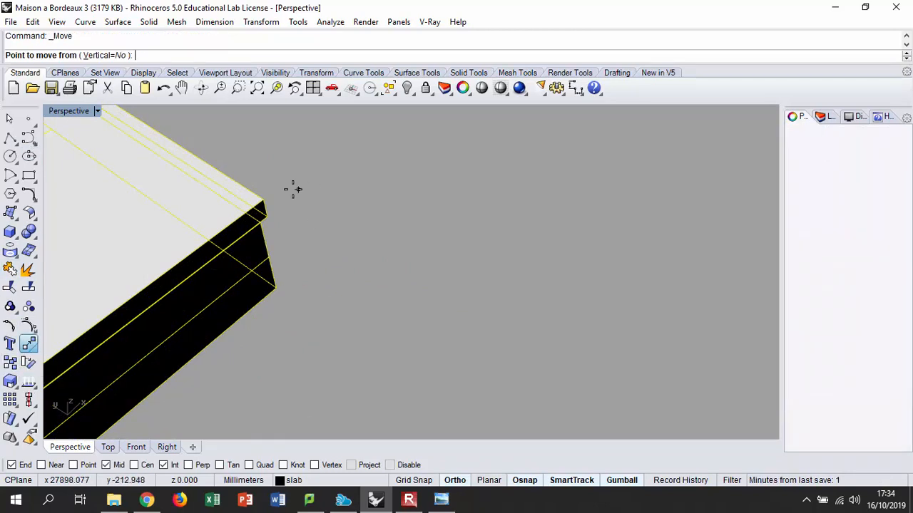
left_click(262, 199)
scroll(428, 186, "down", 4)
scroll(435, 189, "down", 6)
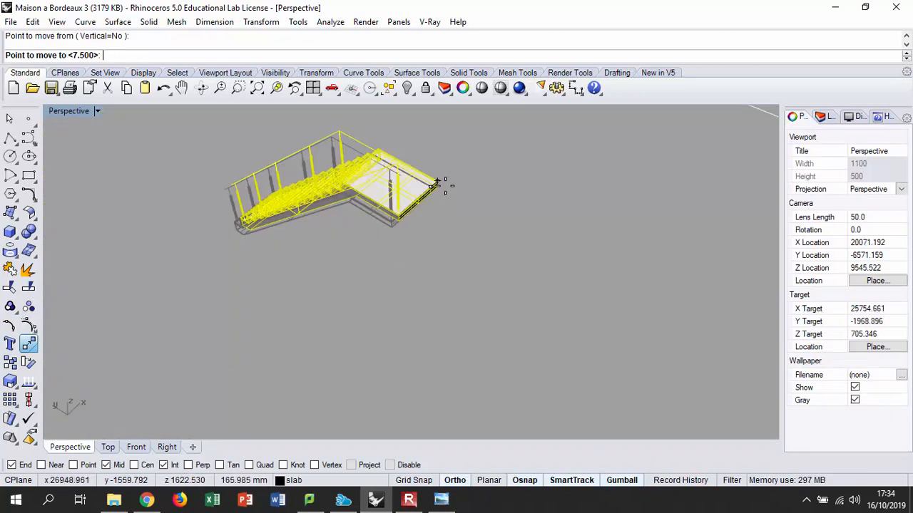
scroll(424, 201, "up", 5)
right_click_drag(305, 328, 465, 291)
scroll(467, 287, "up", 10)
right_click_drag(402, 268, 421, 260)
scroll(424, 274, "up", 8)
scroll(422, 269, "down", 4)
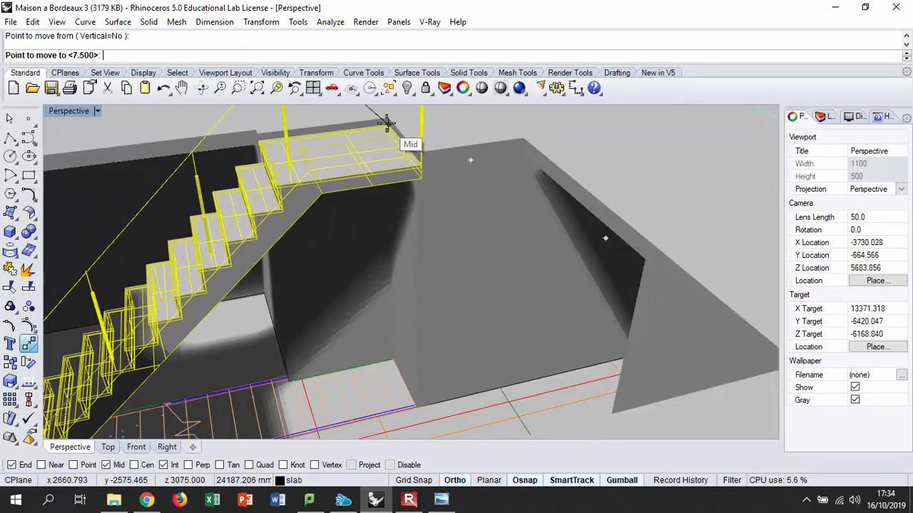
left_click(386, 116)
key("Escape")
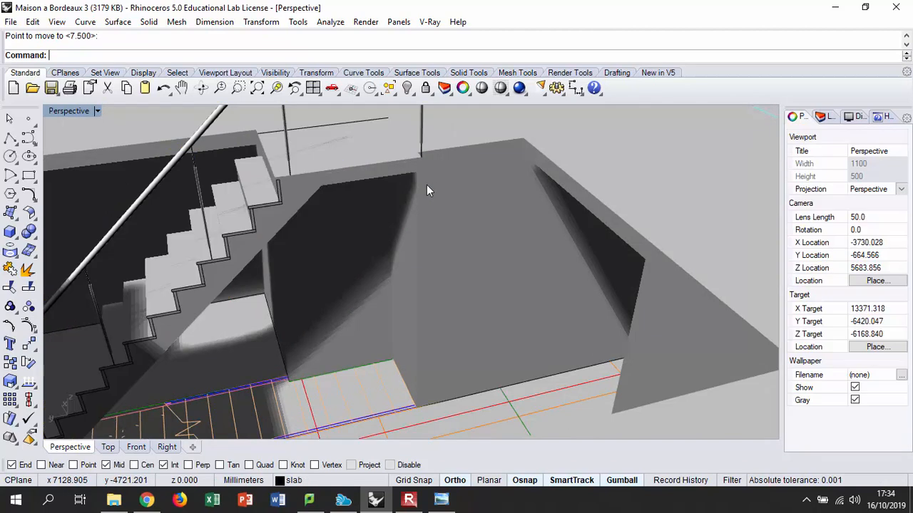
Examine how the staircase sits between the ground floor and the slab opening from inside and outside the house
scroll(457, 188, "up", 8)
scroll(484, 197, "down", 10)
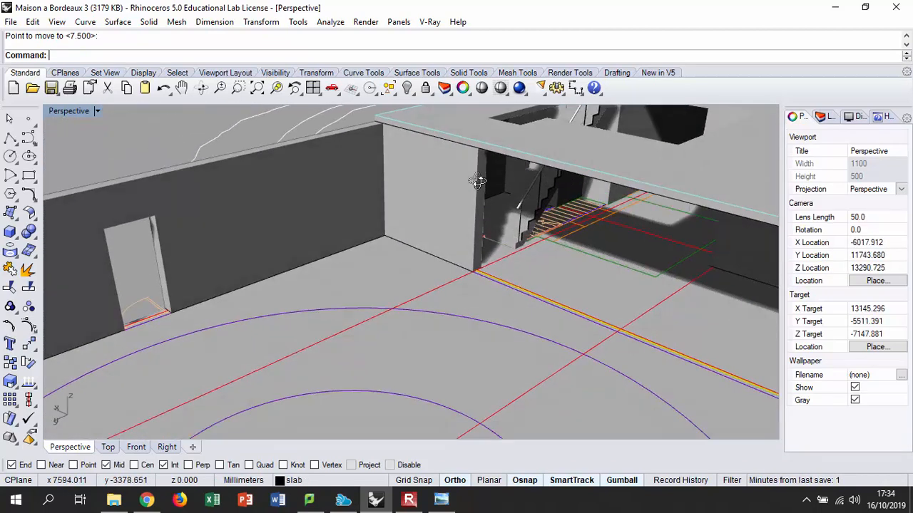
right_click_drag(477, 181, 466, 142)
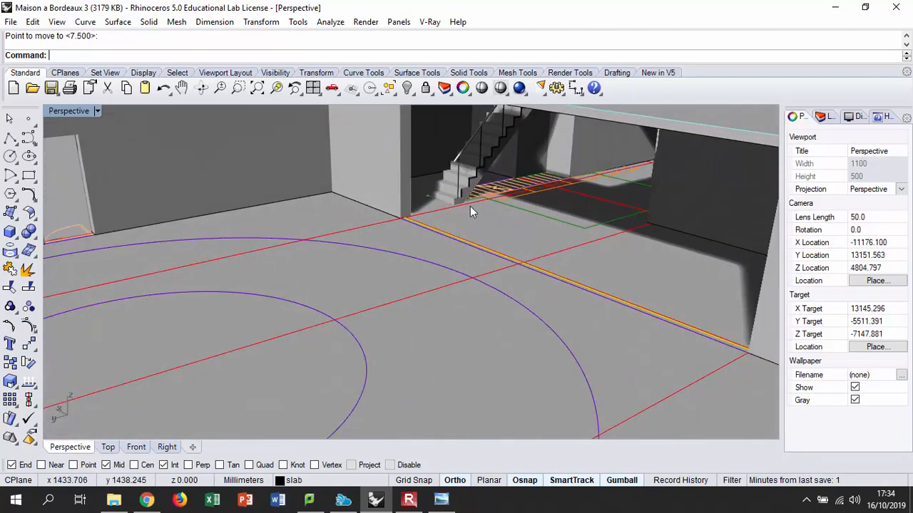
scroll(479, 177, "down", 4)
right_click_drag(480, 177, 468, 171)
scroll(469, 129, "up", 2)
right_click_drag(459, 131, 432, 143)
right_click_drag(295, 112, 157, 136)
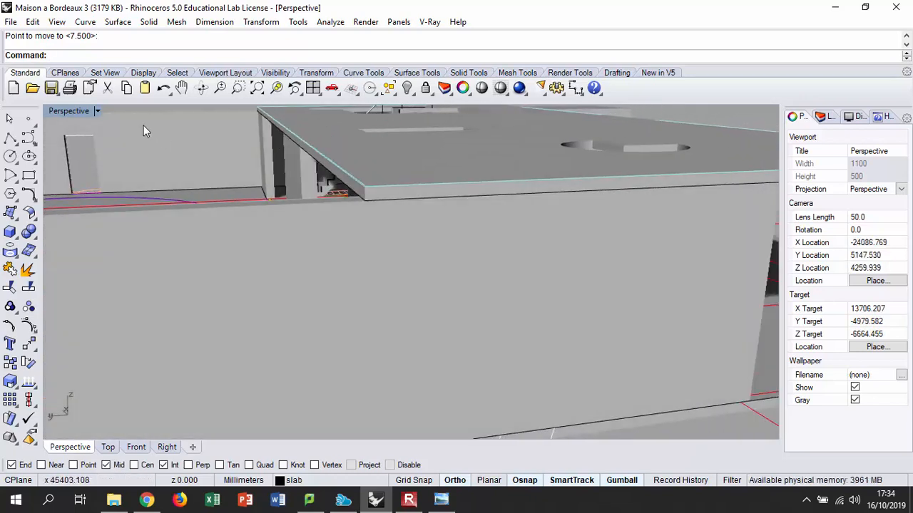
Show the hidden upper storeys of the house again by selecting them in the Front view
double_click(83, 112)
scroll(209, 349, "up", 2)
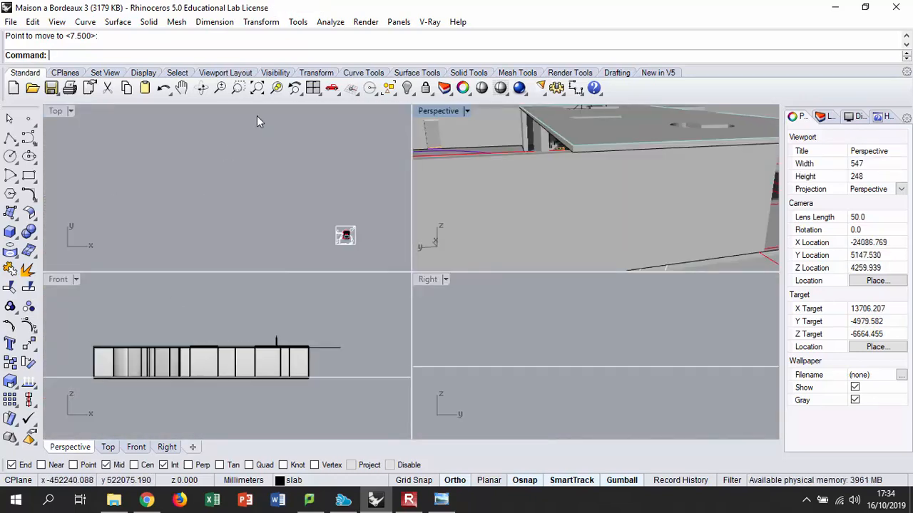
left_click(411, 93)
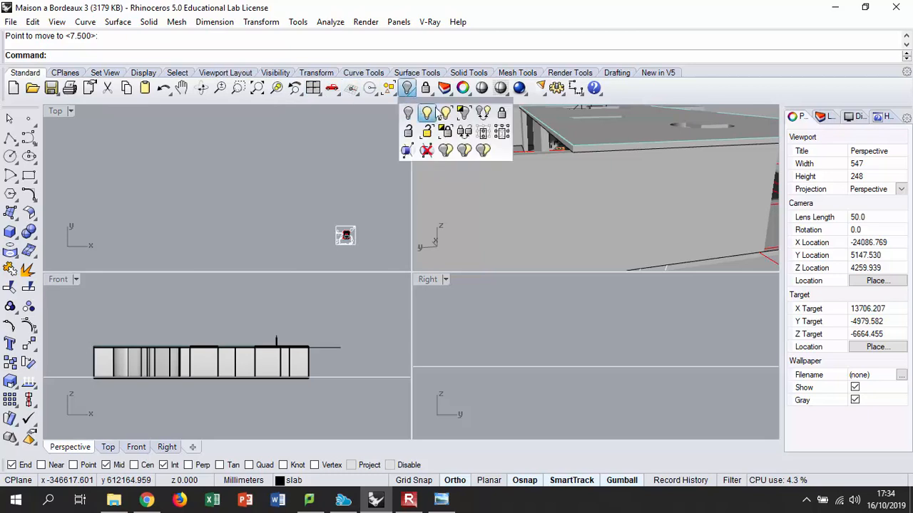
left_click(446, 113)
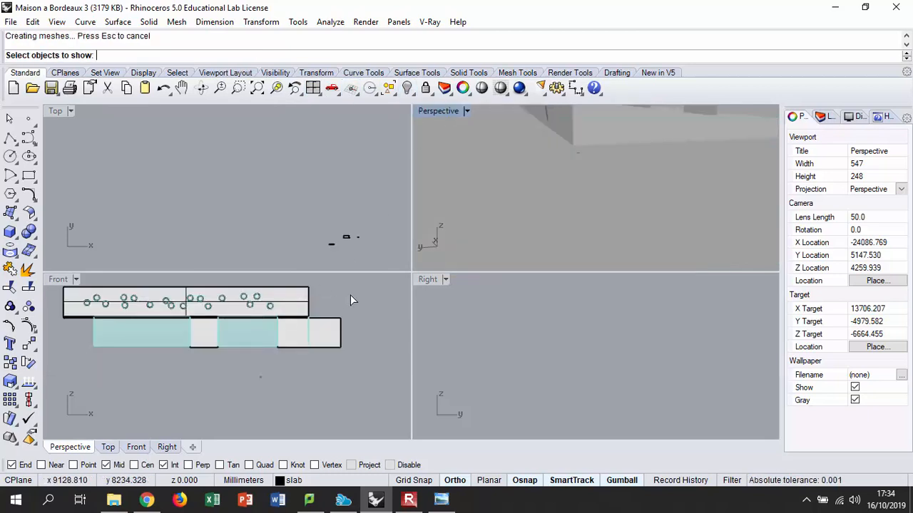
left_click_drag(347, 284, 79, 348)
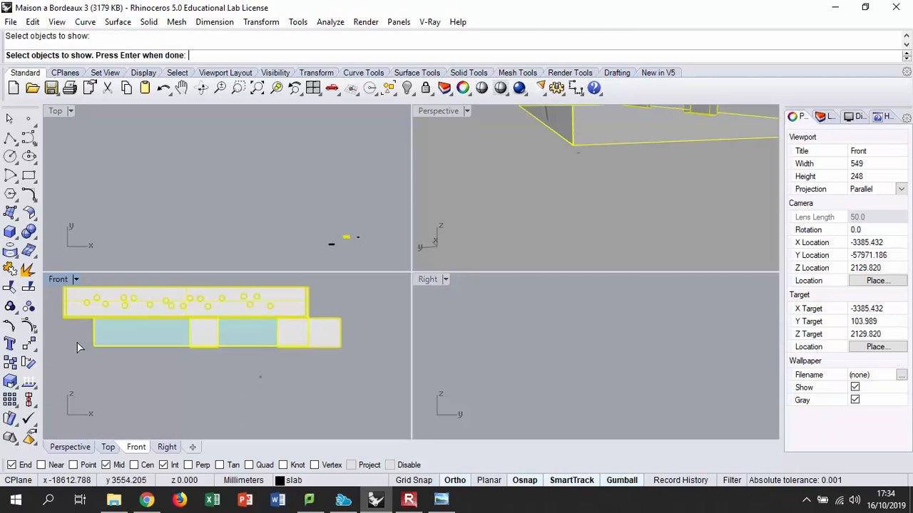
key("Return")
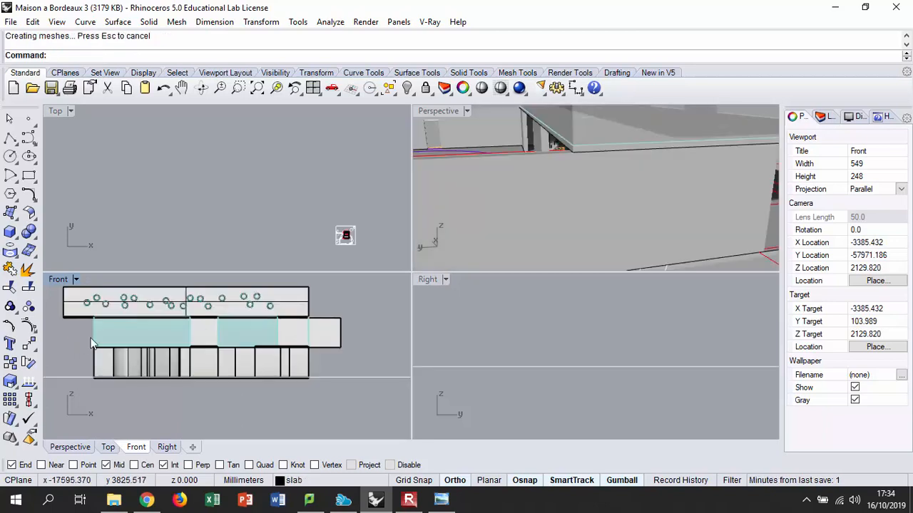
Look at the placed staircase from the courtyard in a maximized Perspective view
double_click(438, 110)
right_click_drag(383, 190, 419, 209)
scroll(389, 225, "down", 4)
right_click_drag(513, 200, 524, 191)
scroll(467, 202, "up", 5)
scroll(467, 202, "up", 4)
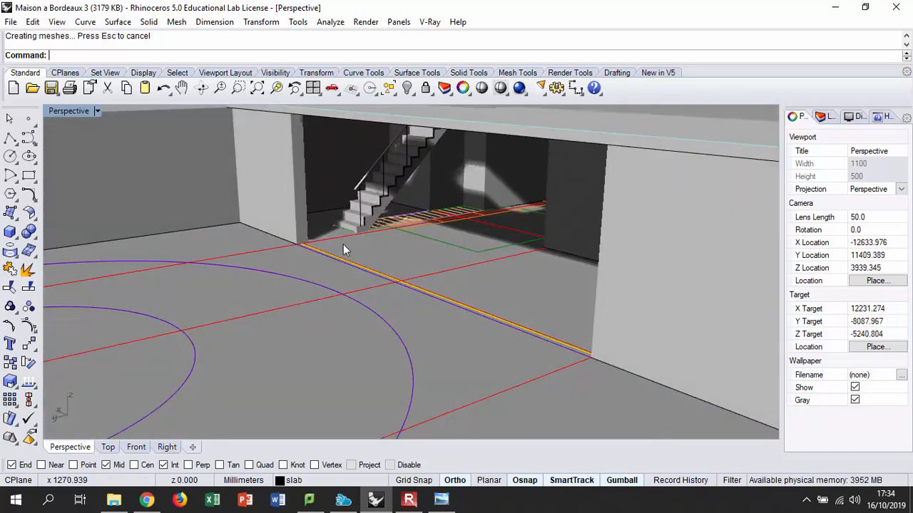
left_click(412, 499)
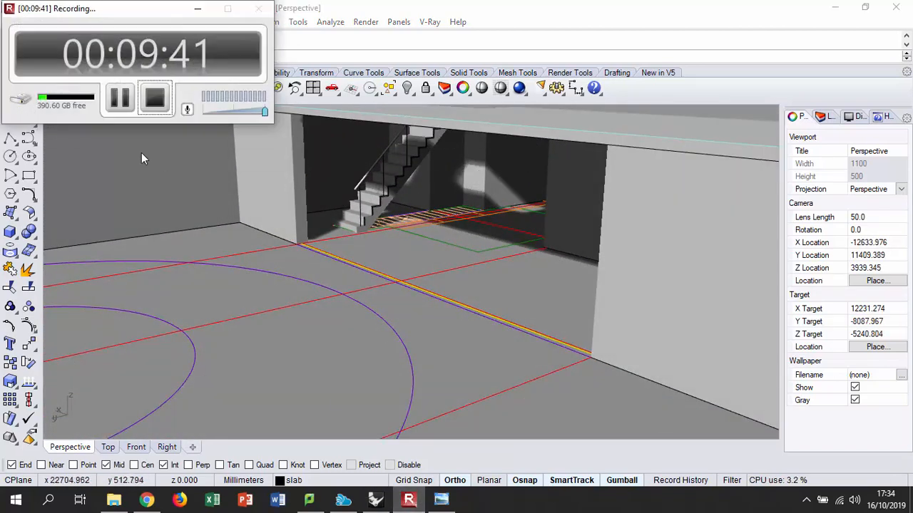